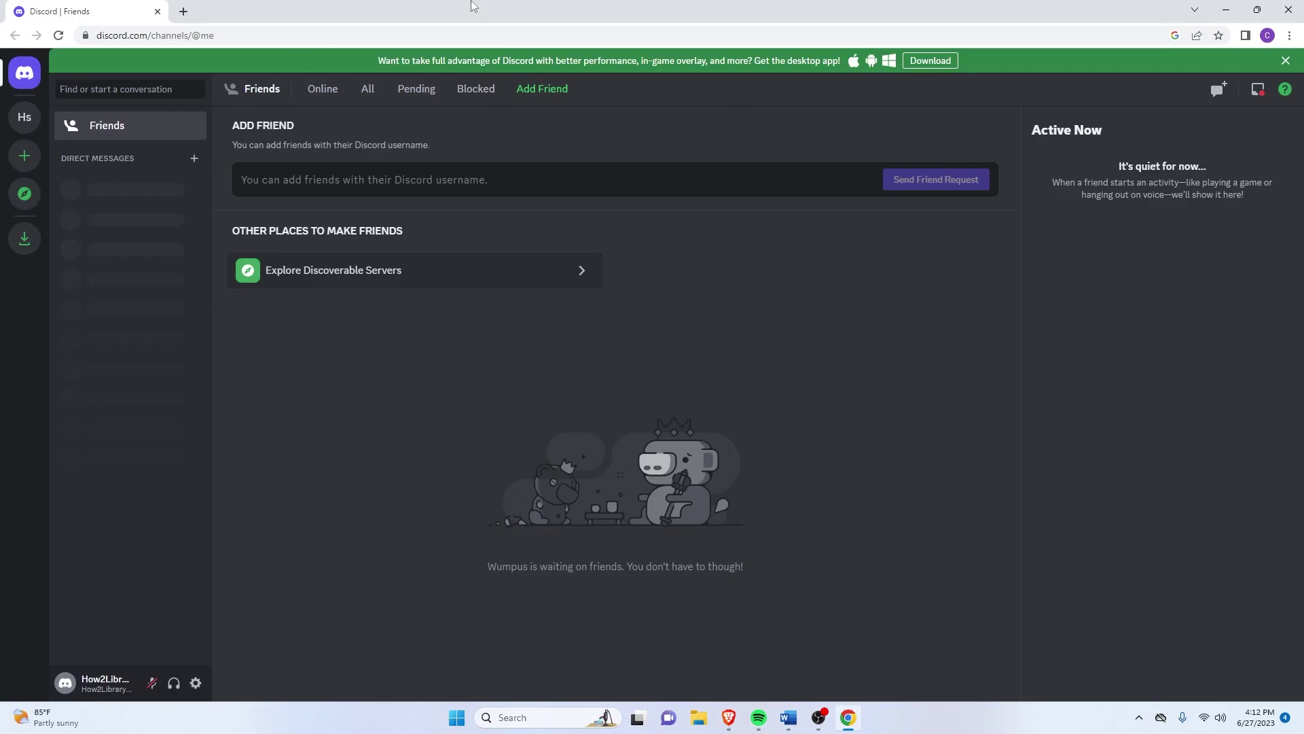
# Step: Search the web for "discord.com developer portal" in a new browser tab and open the portal's documentation intro page
pyautogui.hotkey('ctrl', 't')
pyautogui.write('discord')
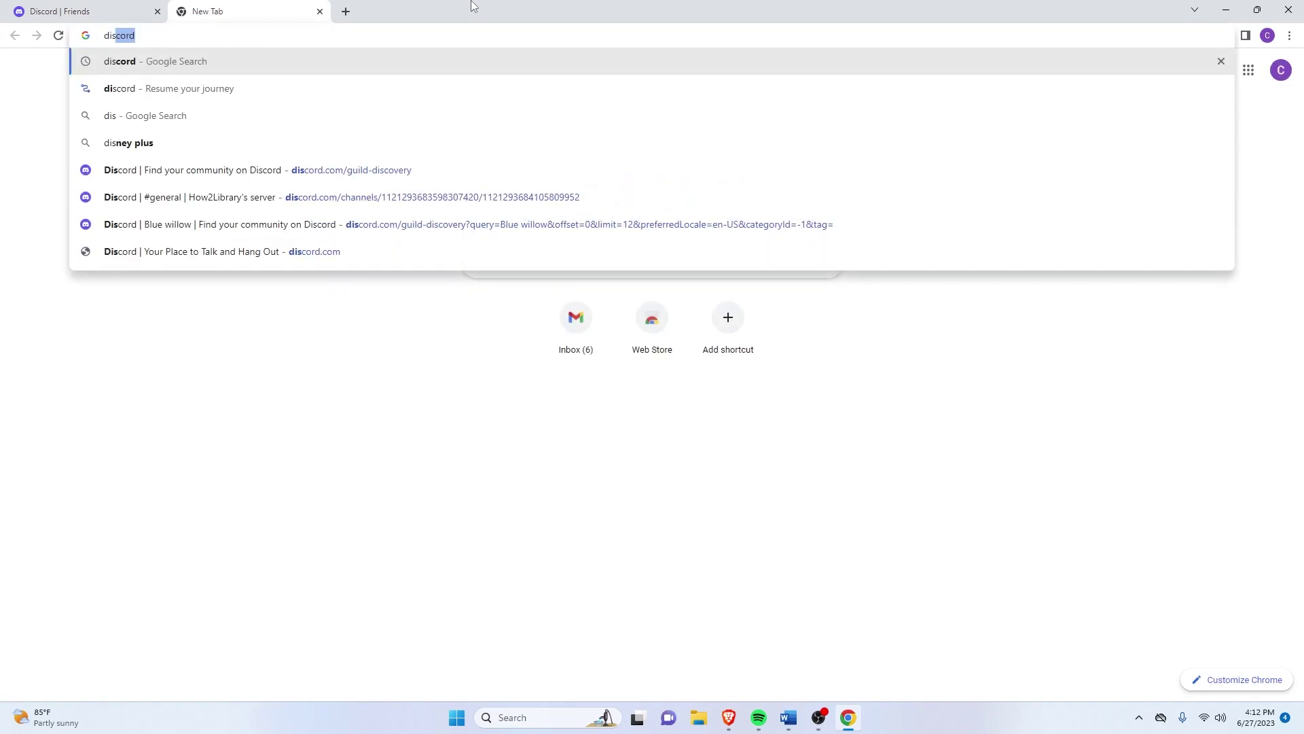
pyautogui.write('.com developer portal')
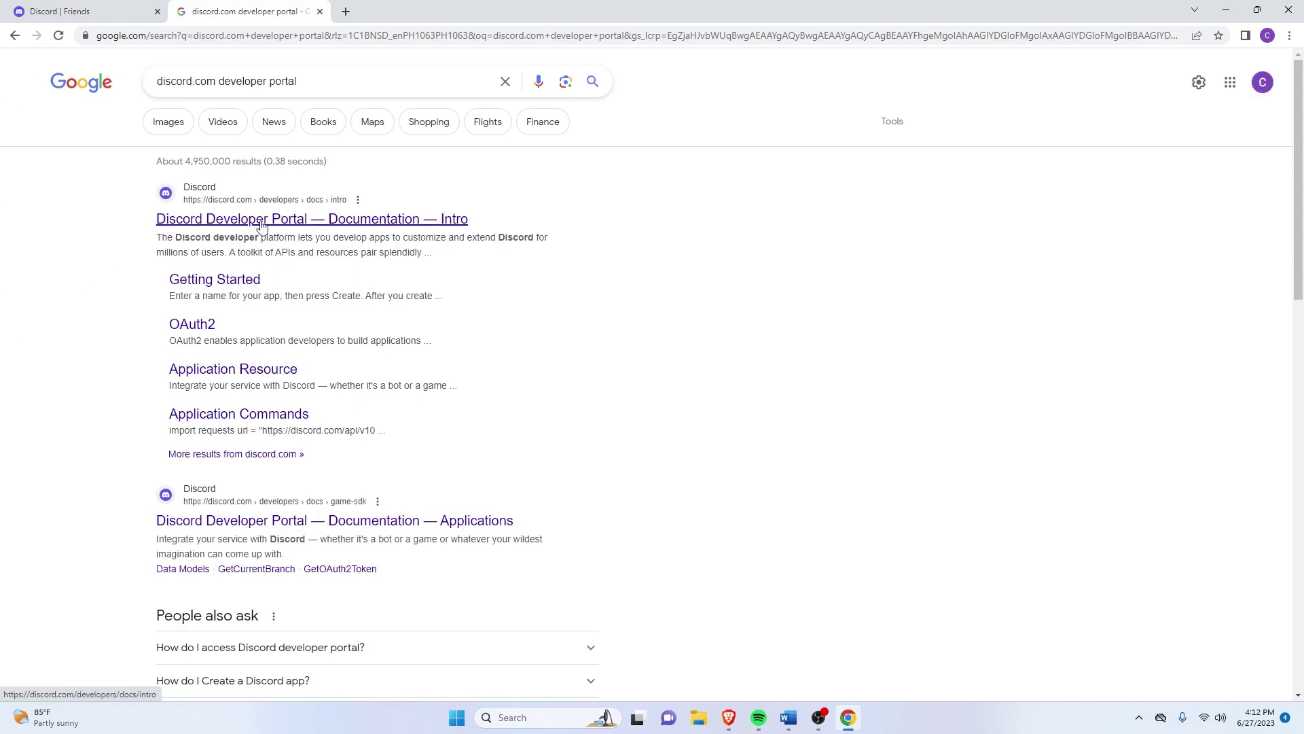
pyautogui.click(263, 221)
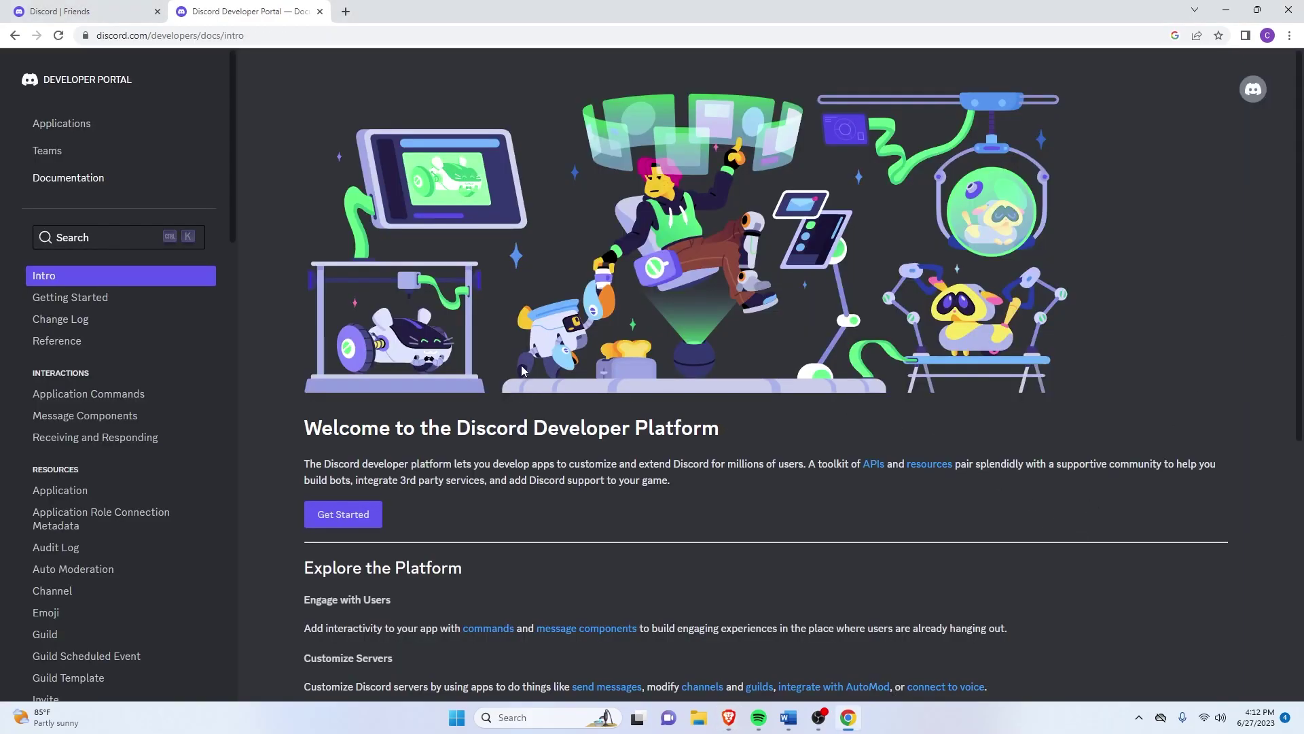
# Step: Create a new developer application named Test, agreeing to the Developer Terms of Service and Developer Policy
pyautogui.click(54, 131)
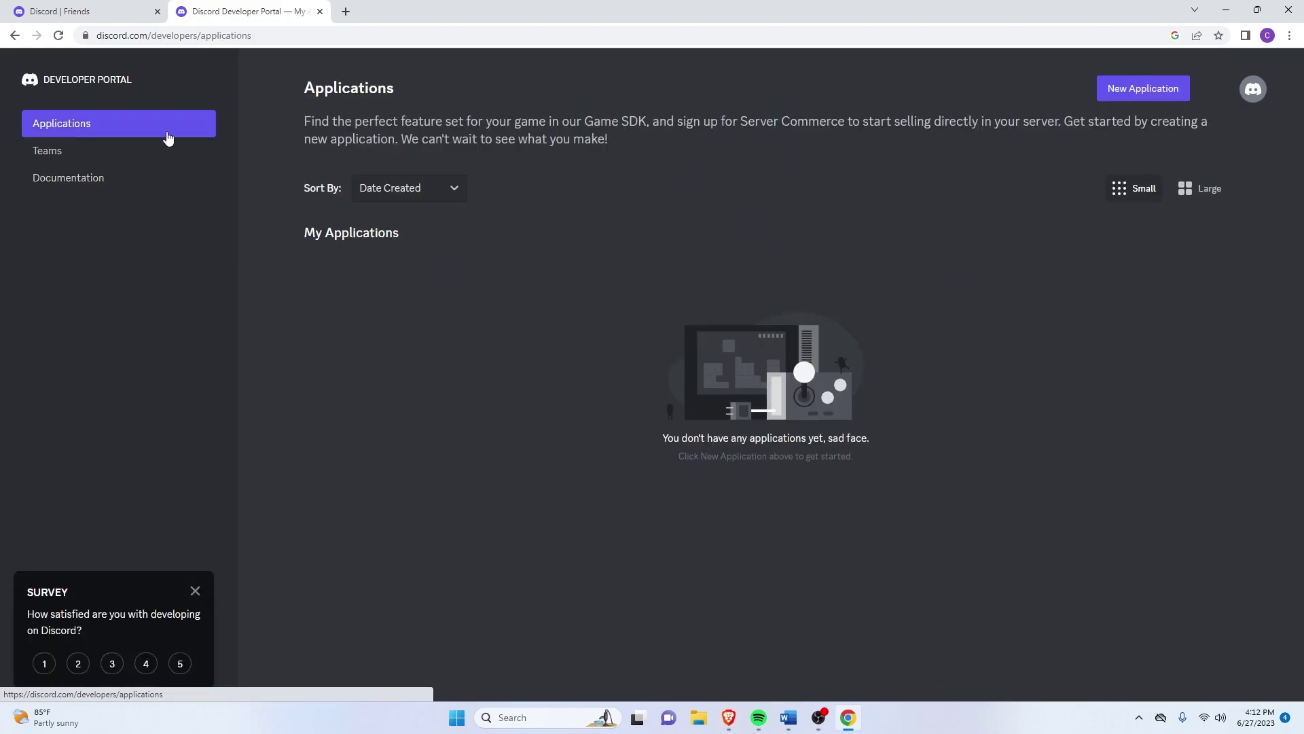
pyautogui.click(1157, 97)
pyautogui.click(726, 383)
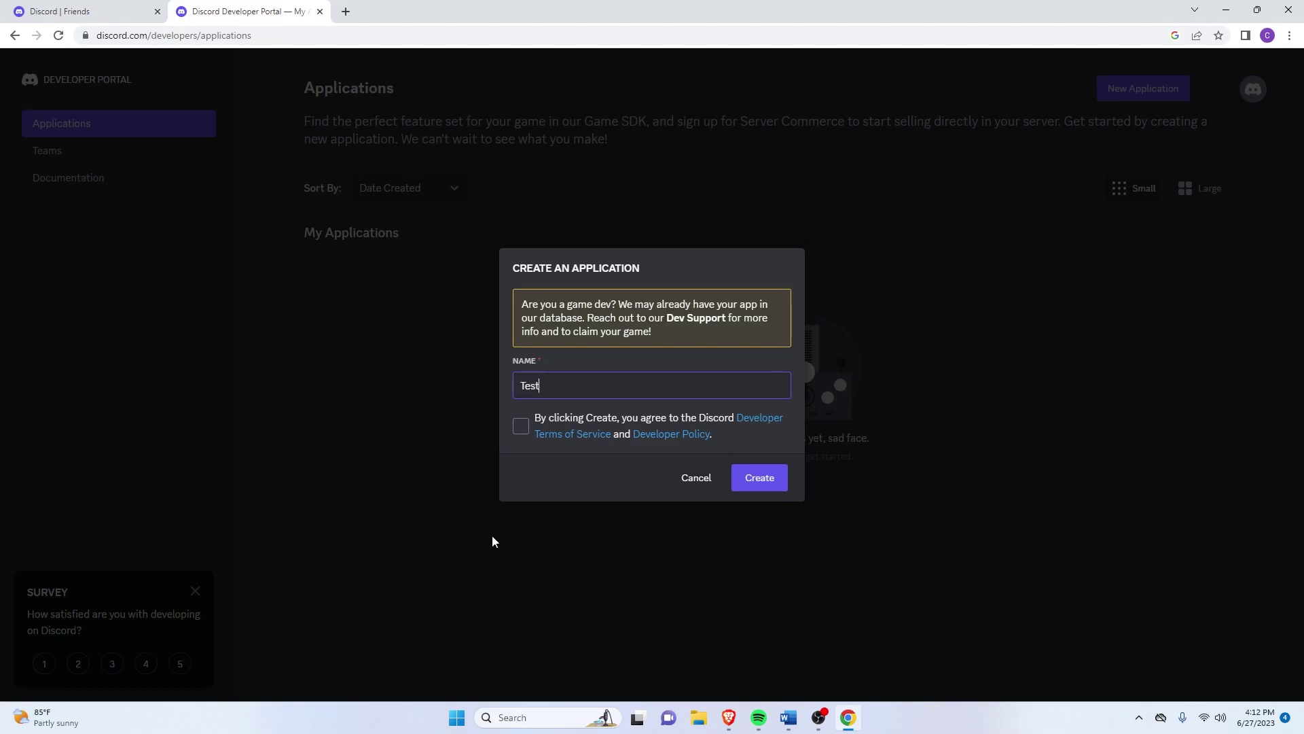
pyautogui.click(520, 426)
pyautogui.click(751, 479)
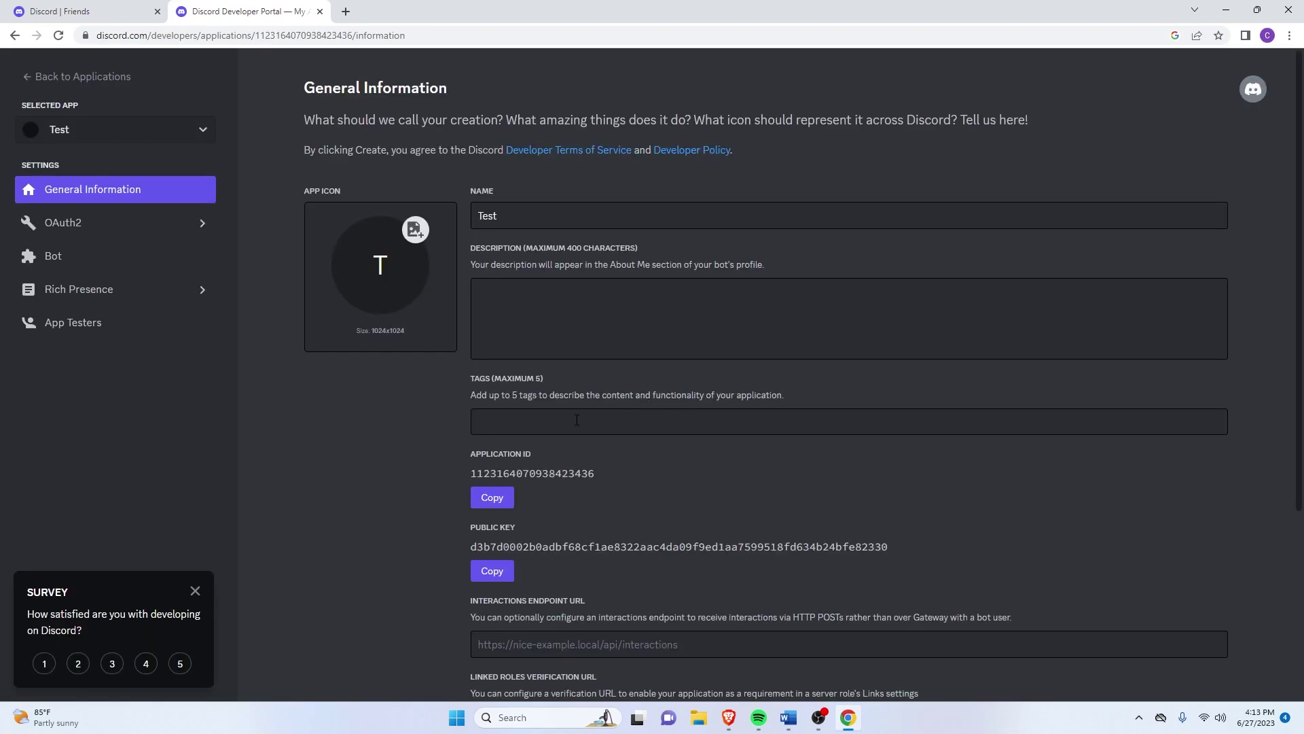
# Step: Reset the Test application's bot token and copy the newly generated token
pyautogui.scroll(-2, 577, 420)
pyautogui.scroll(2, 580, 421)
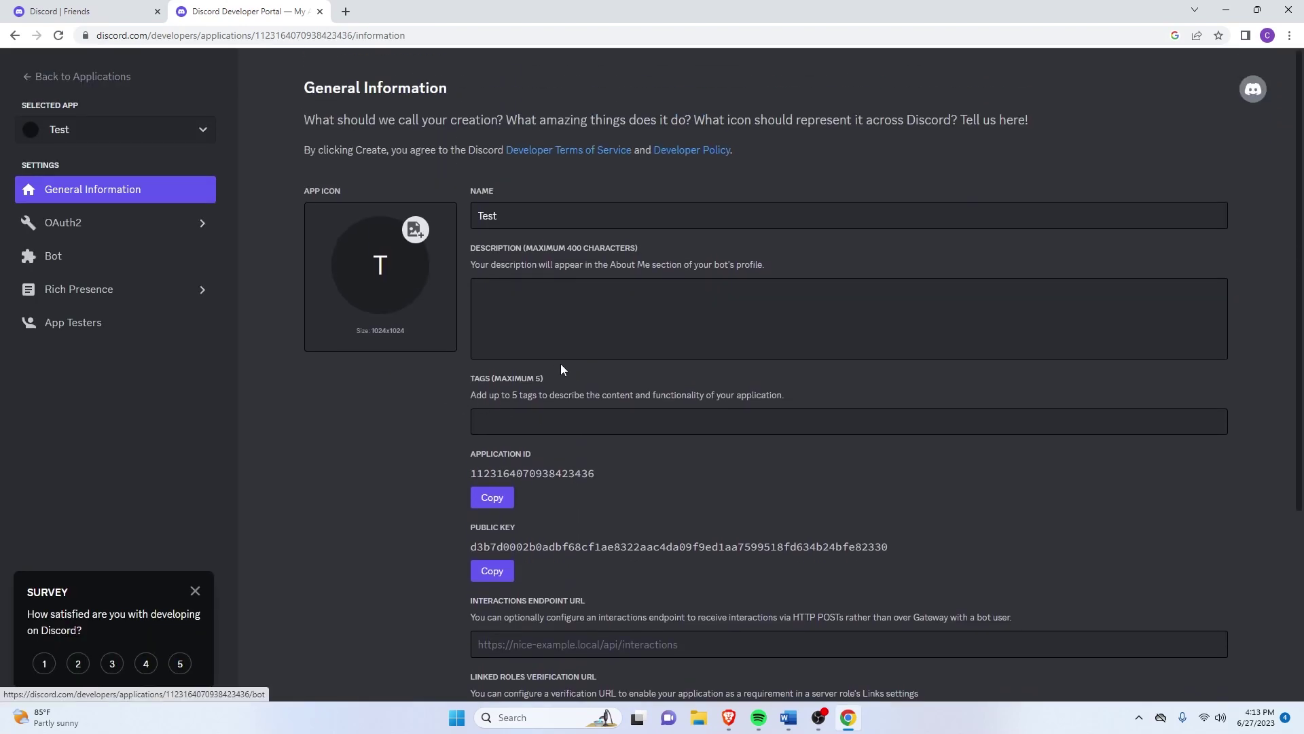
pyautogui.click(47, 262)
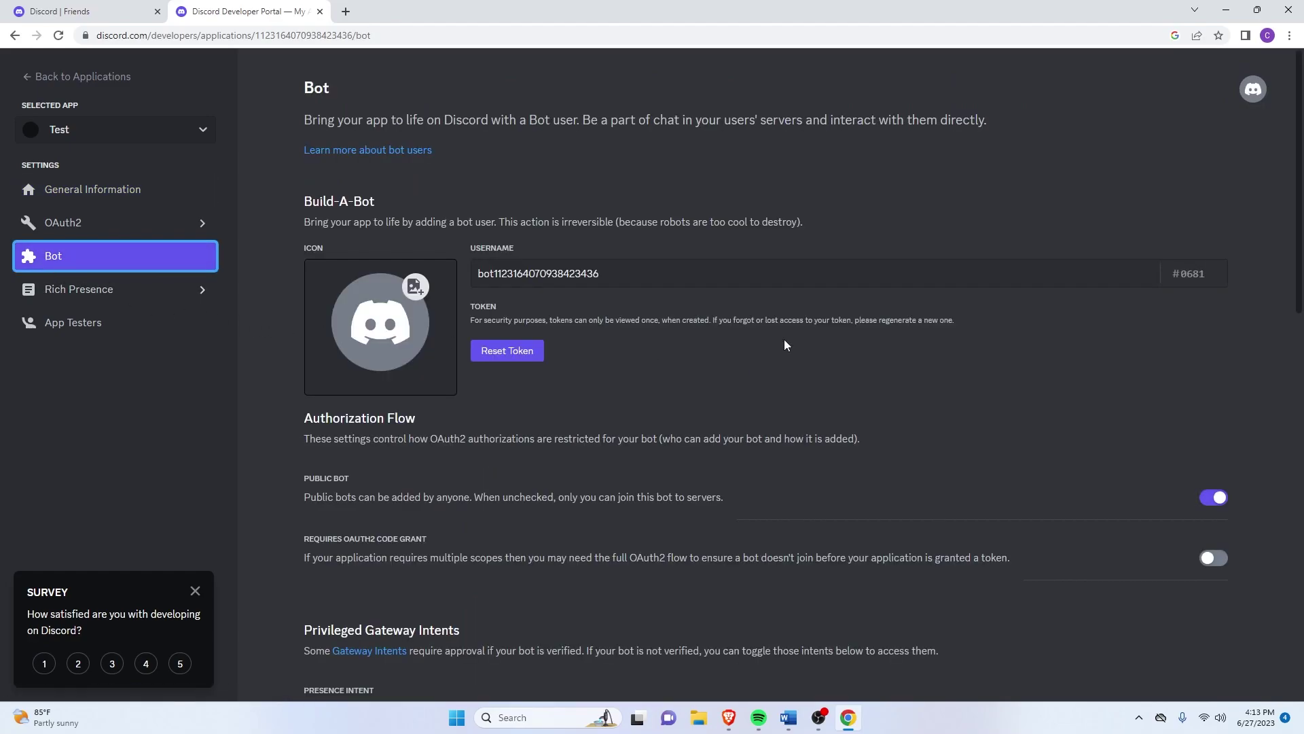
pyautogui.scroll(-3, 947, 346)
pyautogui.scroll(3, 887, 344)
pyautogui.click(519, 353)
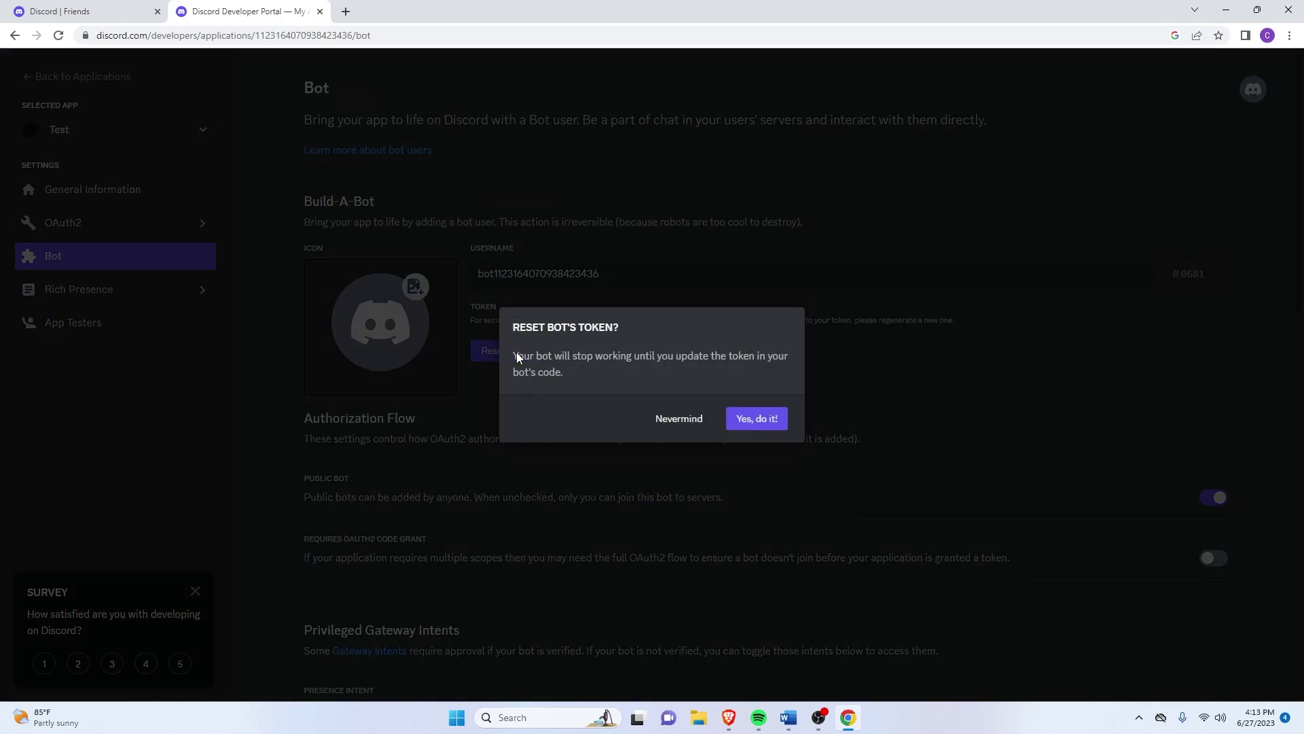
pyautogui.click(743, 418)
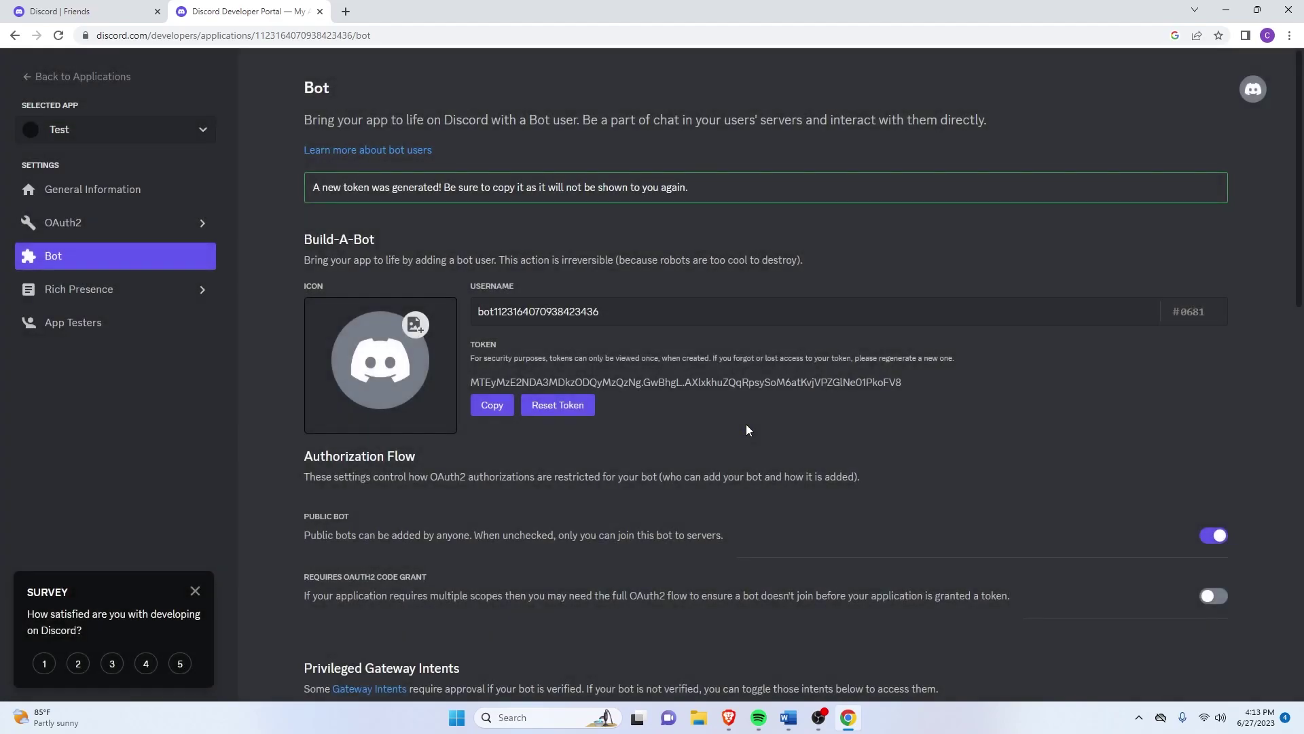
pyautogui.click(497, 411)
# Step: Search the web for "botghost" in a new browser tab and open the BotGhost website
pyautogui.hotkey('ctrl', 't')
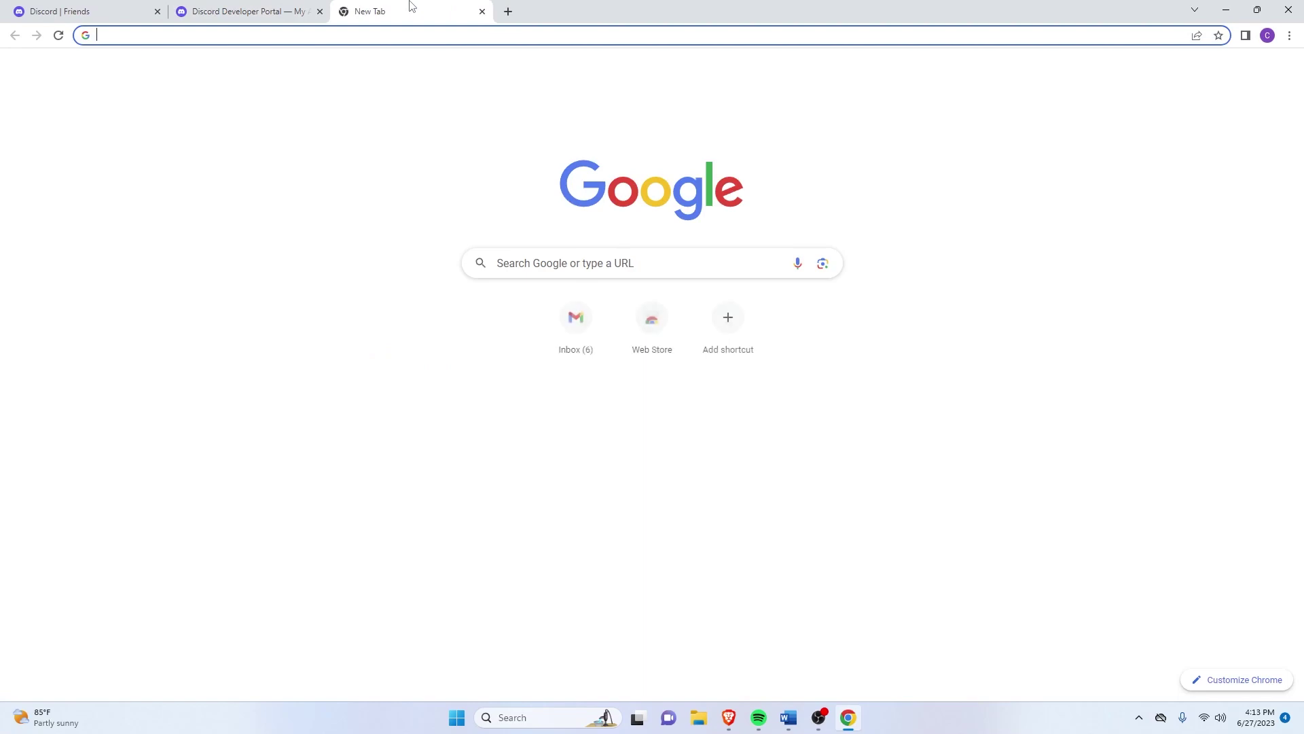
pyautogui.write('botghost')
pyautogui.press('Return')
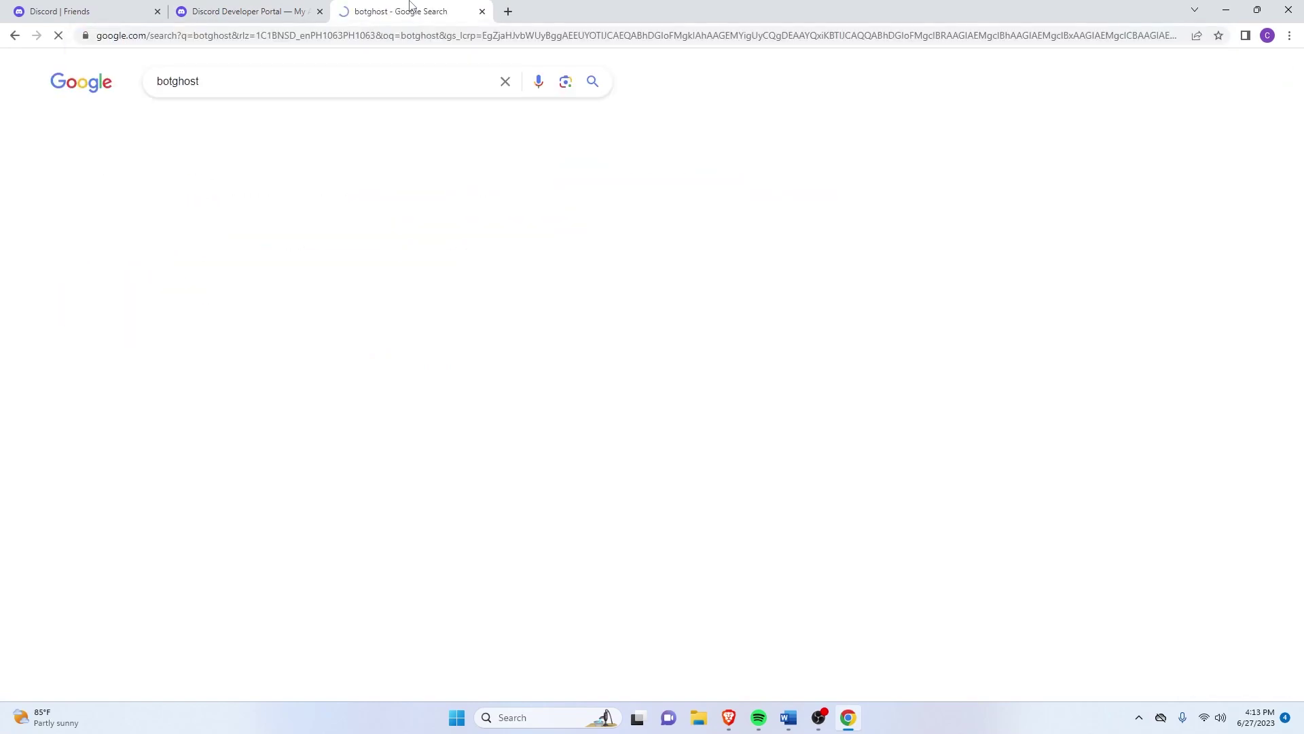
pyautogui.click(231, 221)
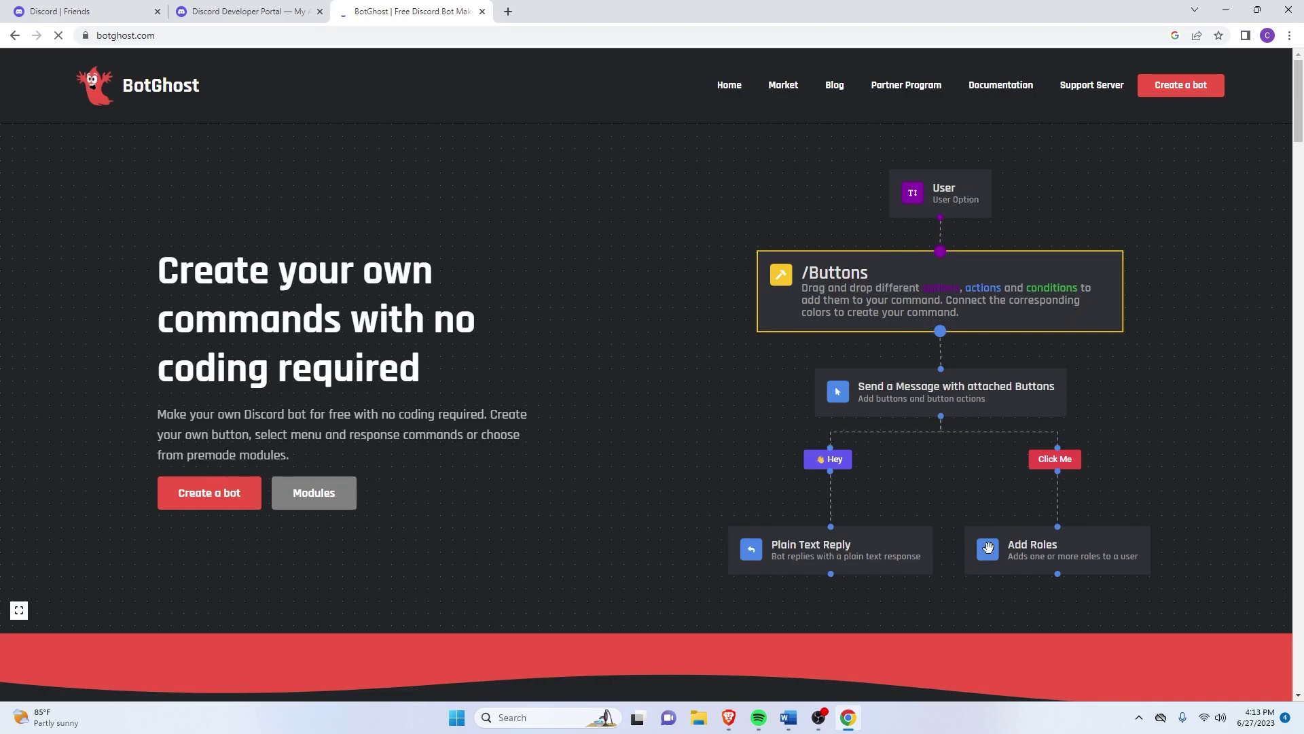
# Step: Create a bot in BotGhost by pasting the copied bot token into the Bot Token field and submitting it
pyautogui.click(237, 499)
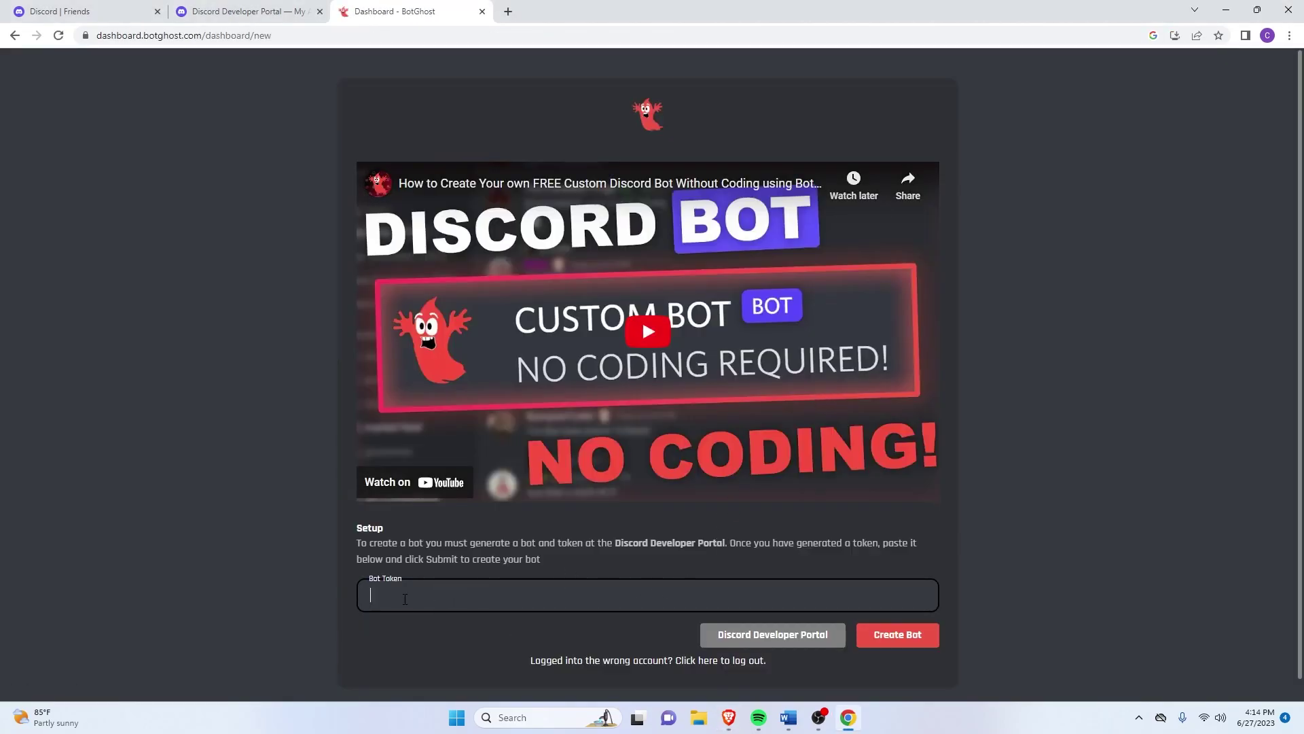
pyautogui.hotkey('ctrl', 'v')
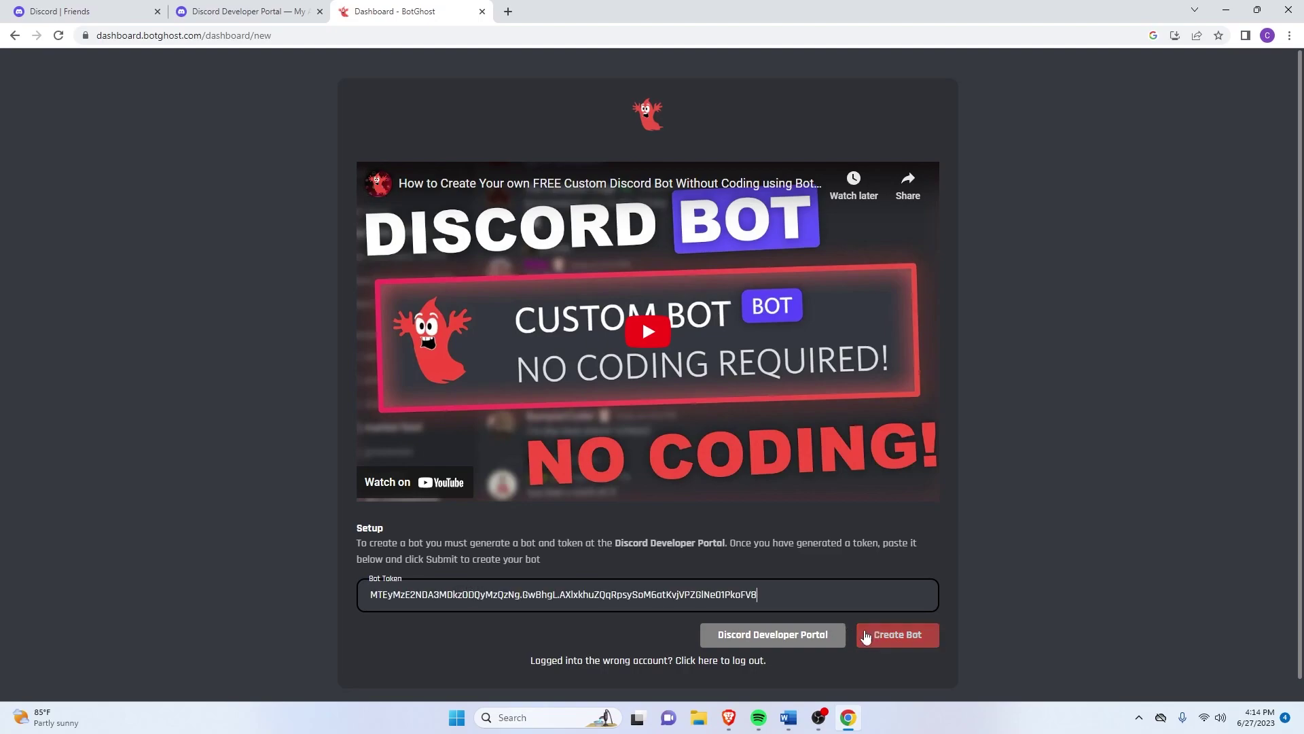
pyautogui.click(915, 641)
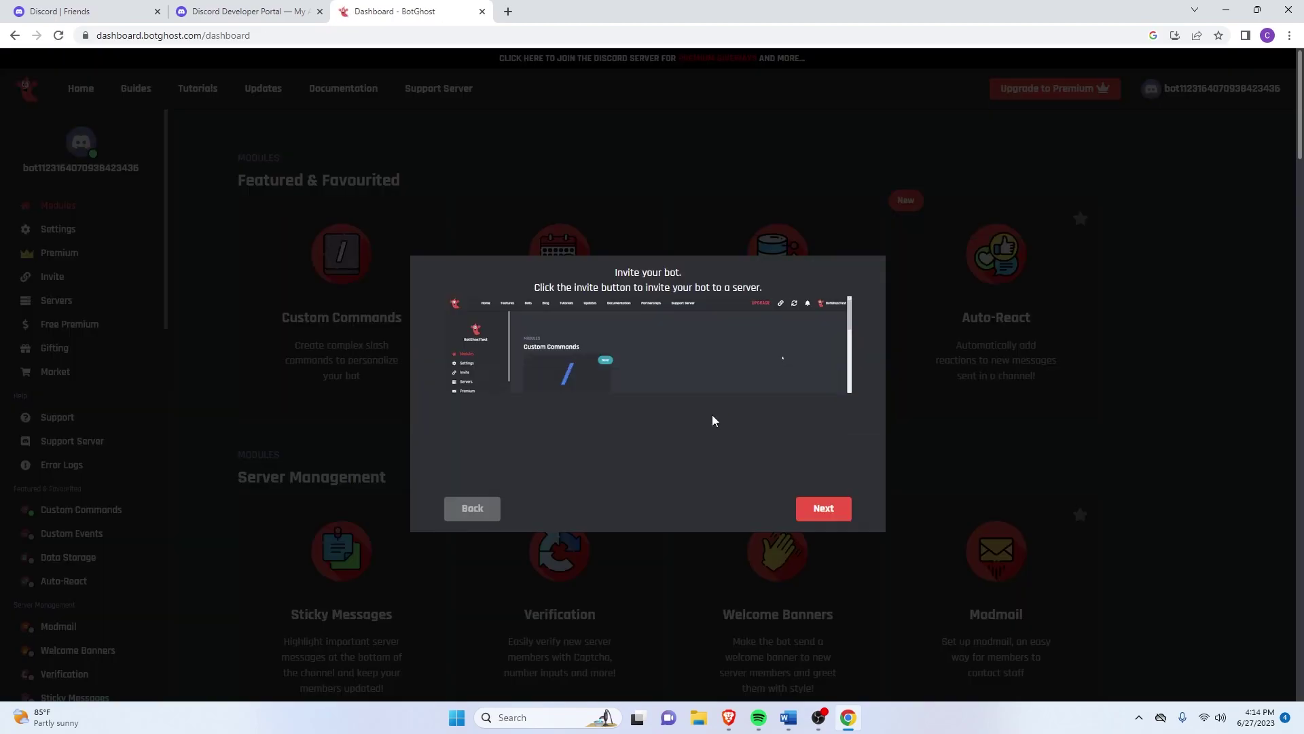
# Step: Go through the BotGhost introduction to its end and dismiss the invitation to join the official Discord server
pyautogui.click(827, 509)
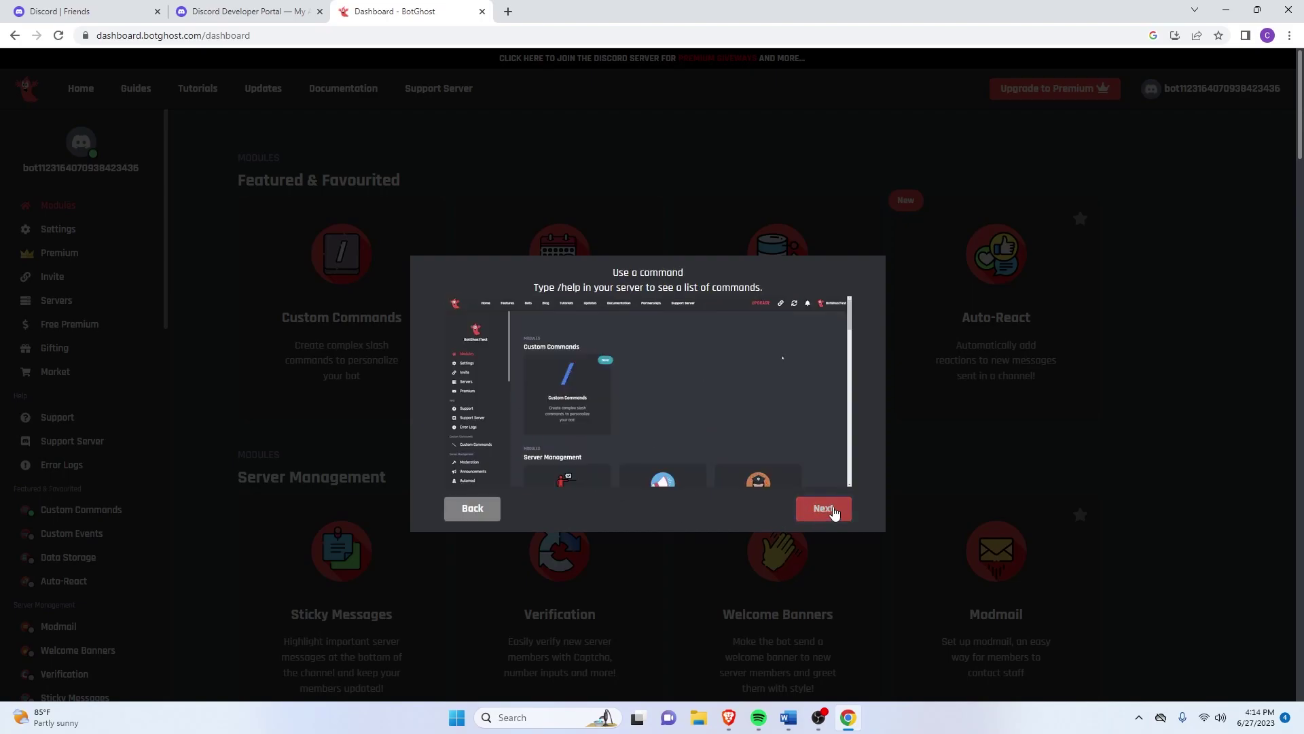
pyautogui.click(830, 509)
pyautogui.click(831, 507)
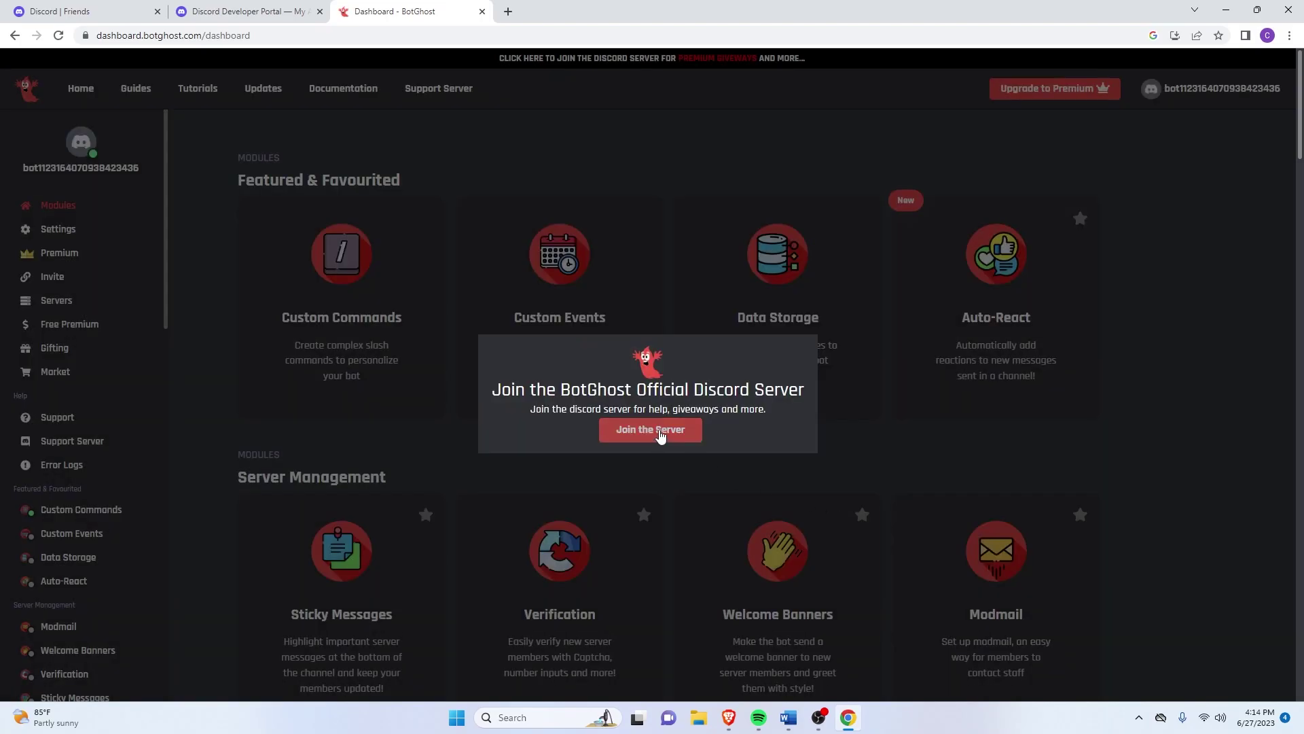
pyautogui.click(819, 354)
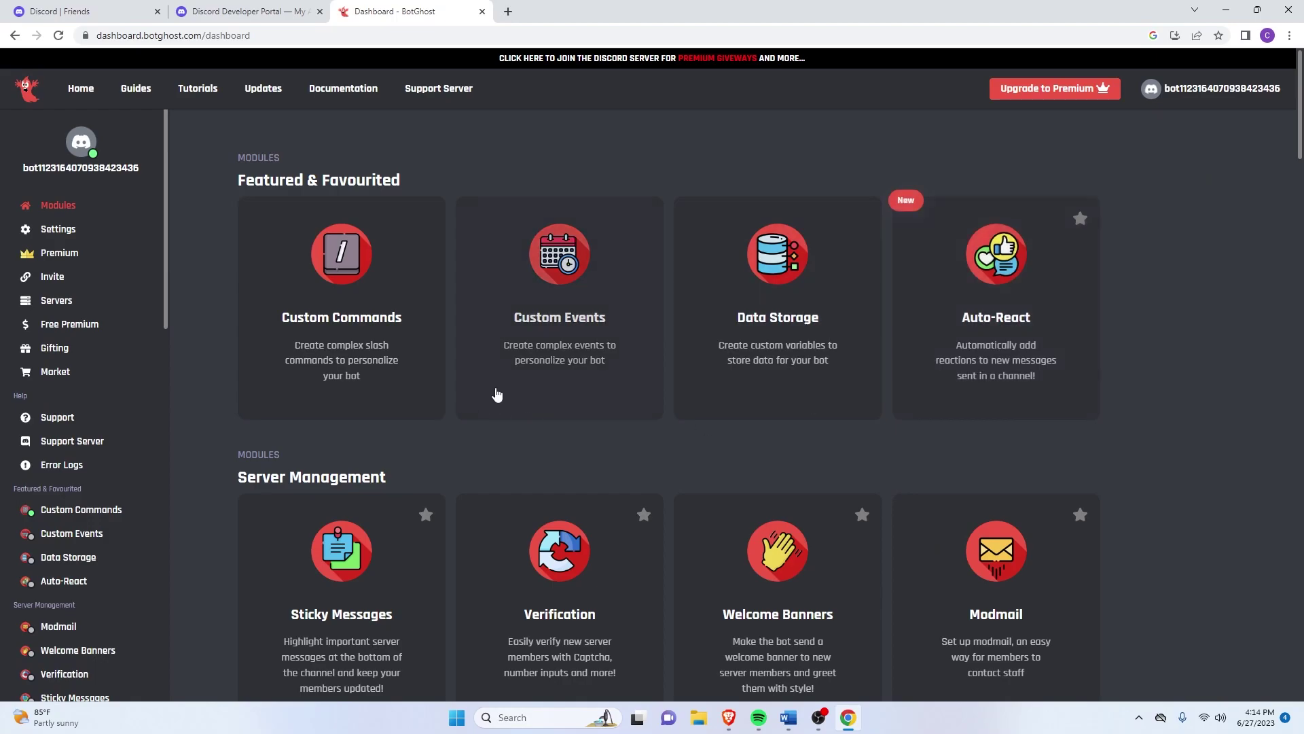
# Step: Open the Active Developer Badge module, switch its command off and on again, and save the changes
pyautogui.scroll(-5, 577, 399)
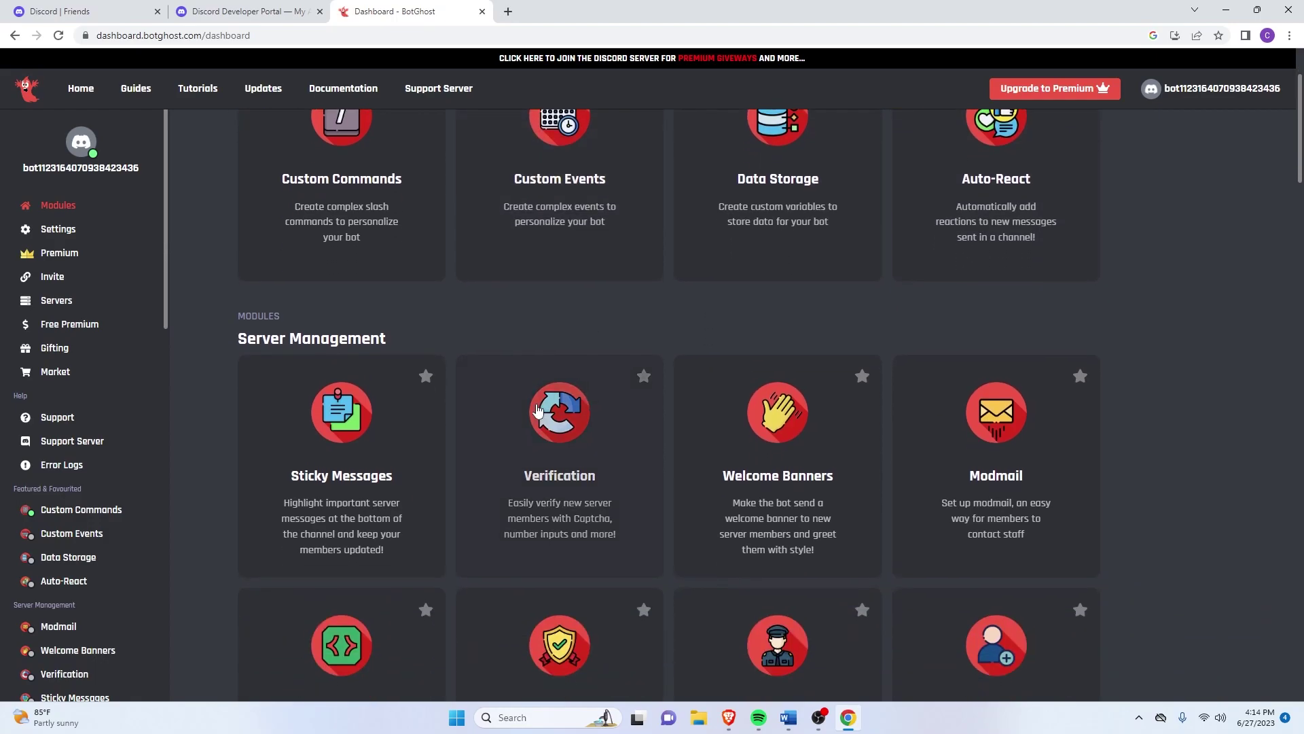
pyautogui.scroll(-2, 56, 384)
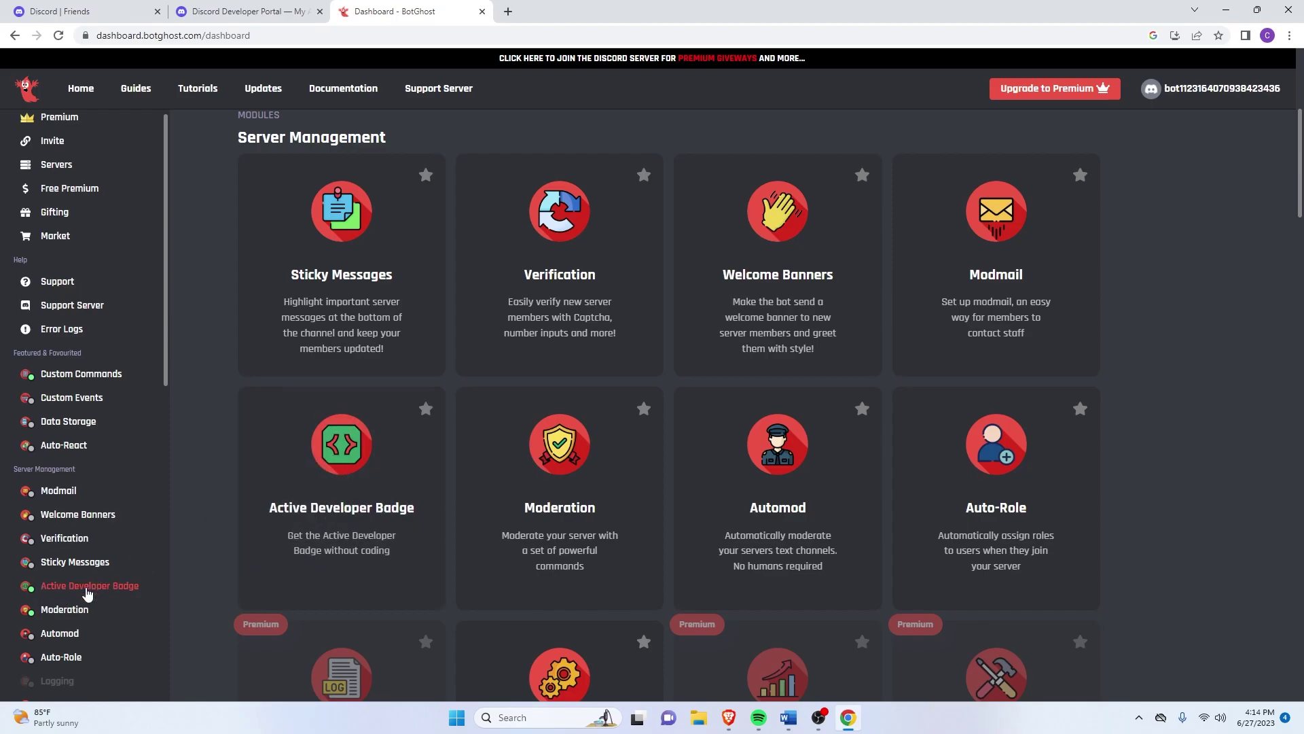
pyautogui.click(387, 492)
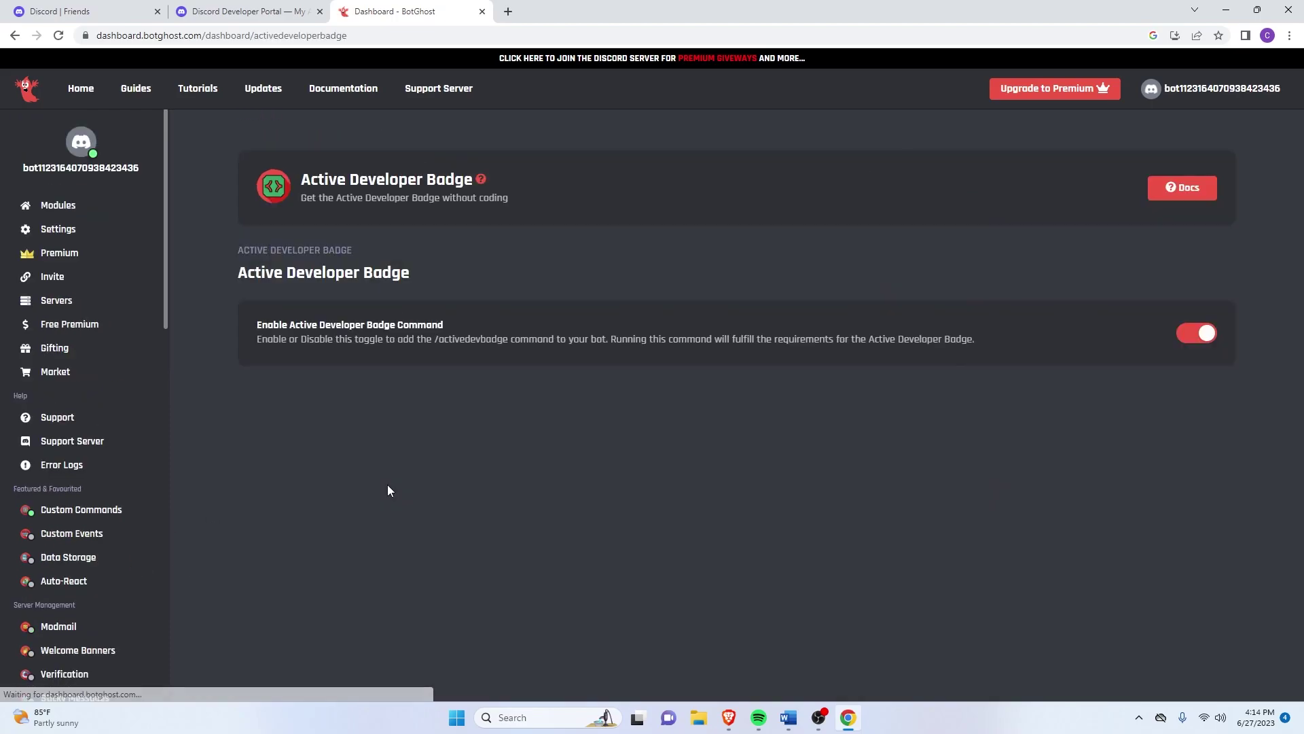
pyautogui.click(1183, 339)
pyautogui.click(1183, 339)
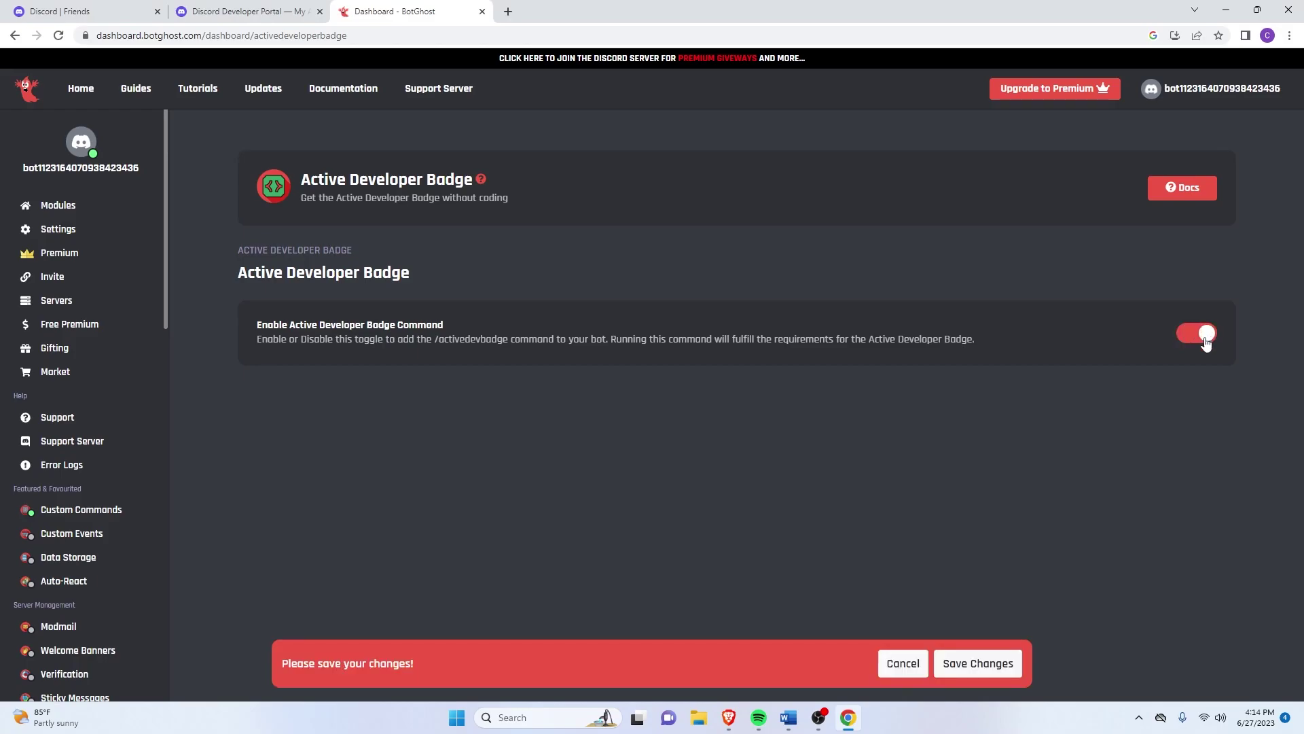
pyautogui.click(1010, 669)
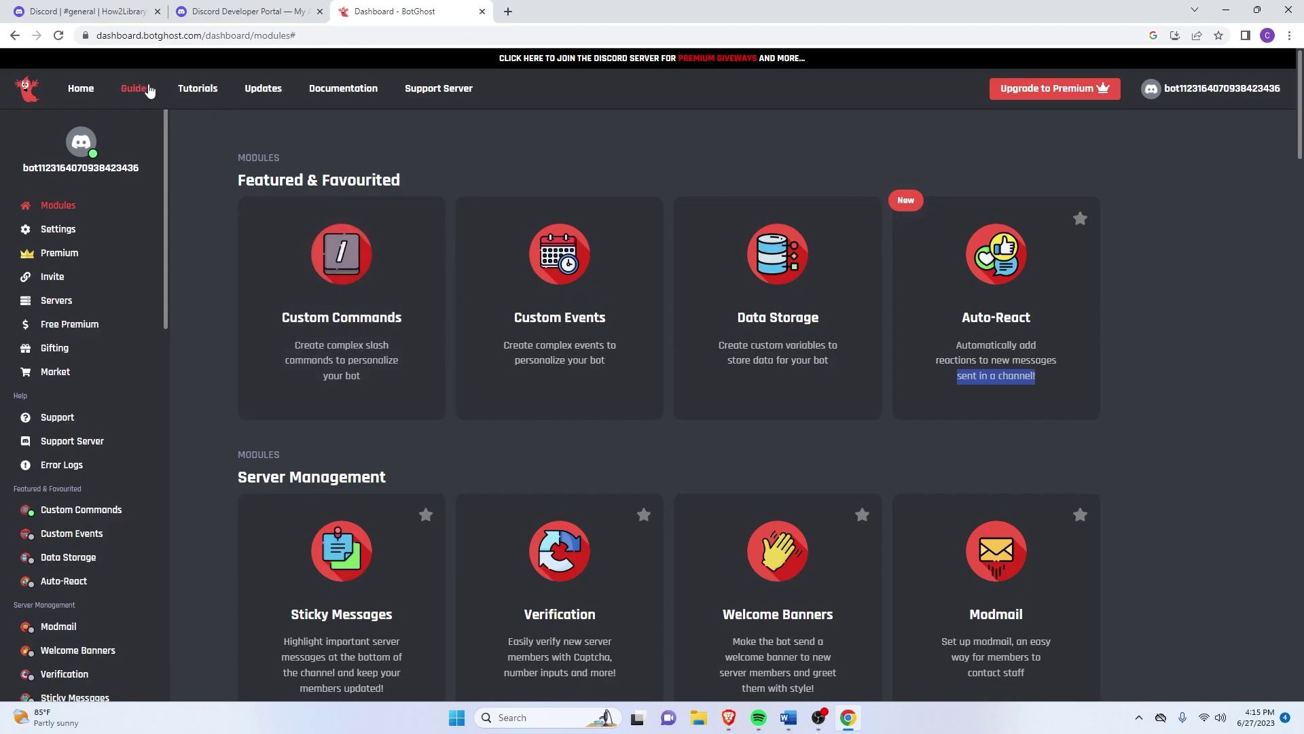
# Step: Switch back to Discord and open the server settings of How2Library's server
pyautogui.click(88, 7)
pyautogui.click(24, 73)
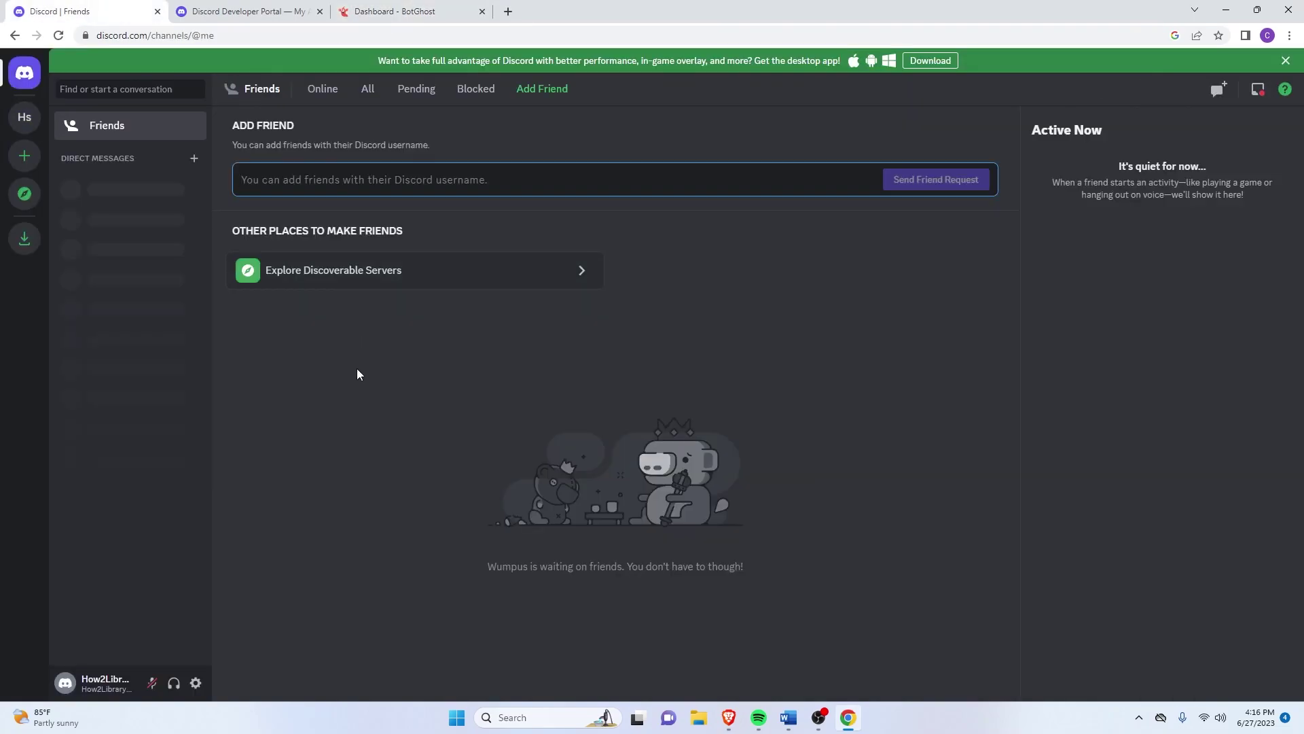
pyautogui.click(357, 369)
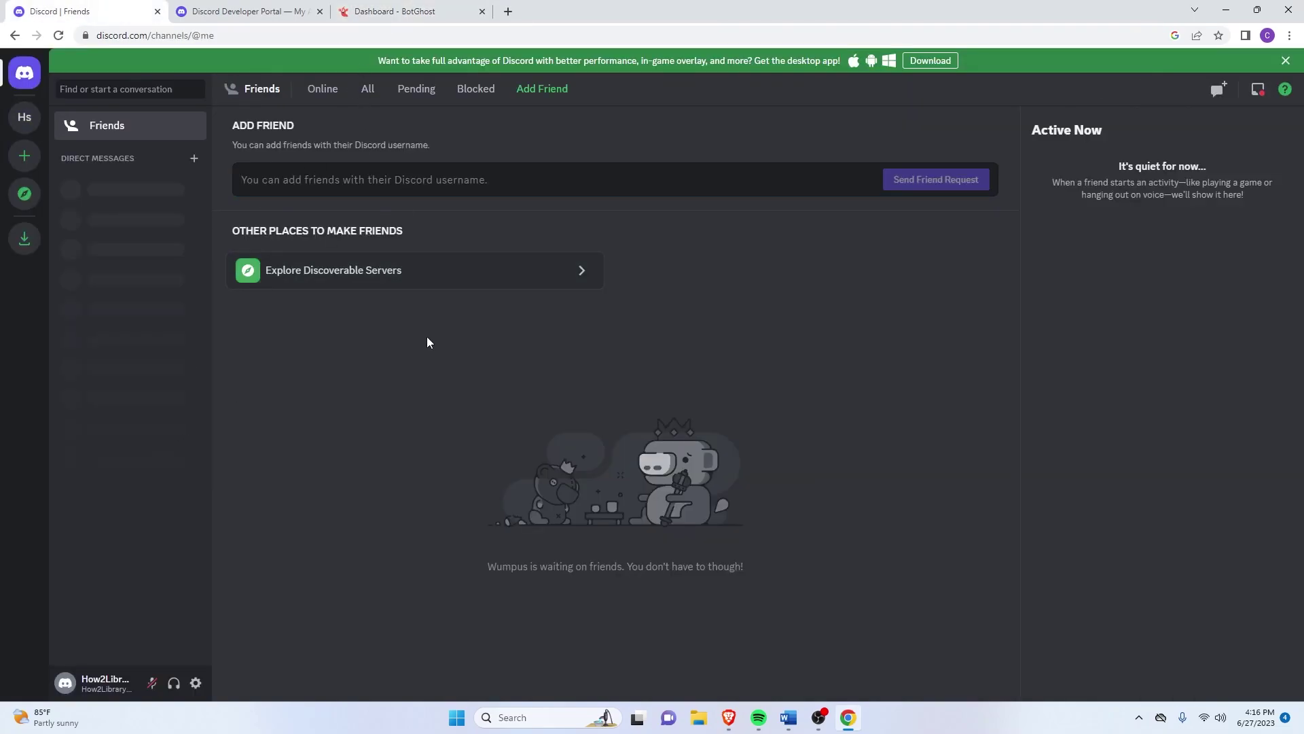
pyautogui.click(24, 117)
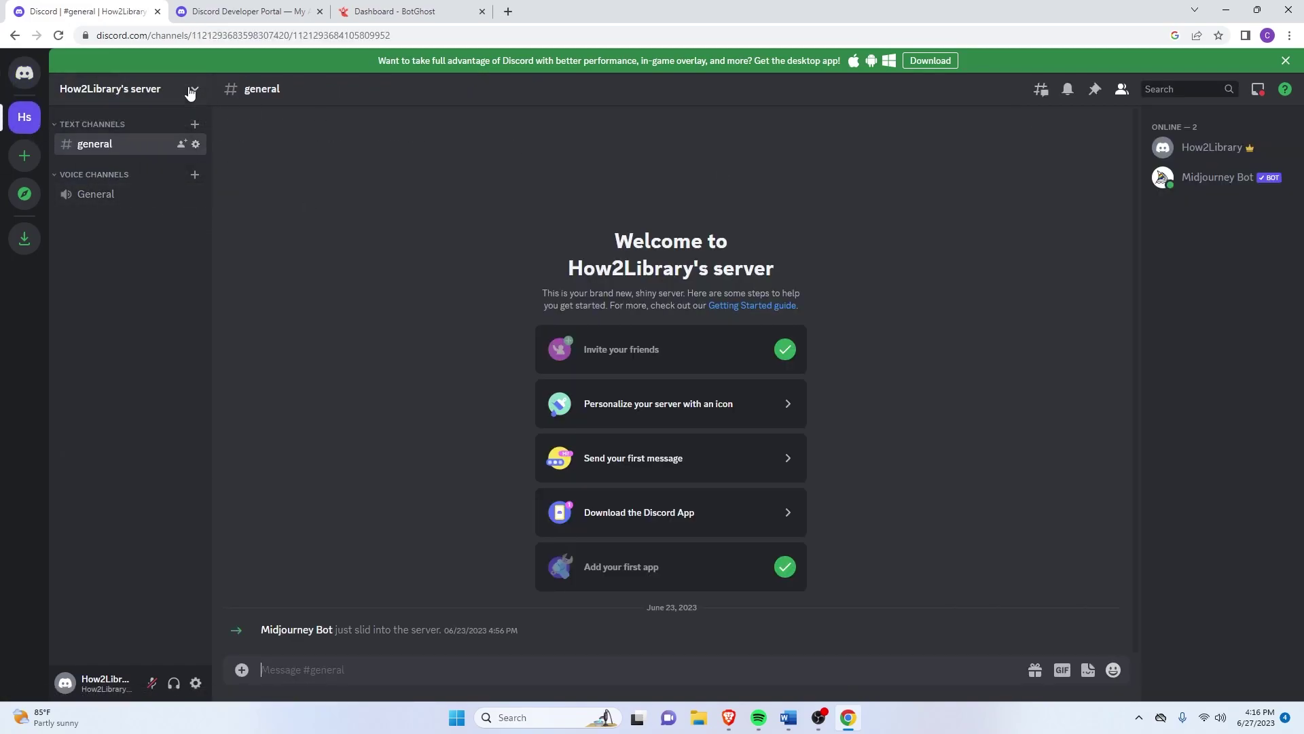
pyautogui.click(191, 93)
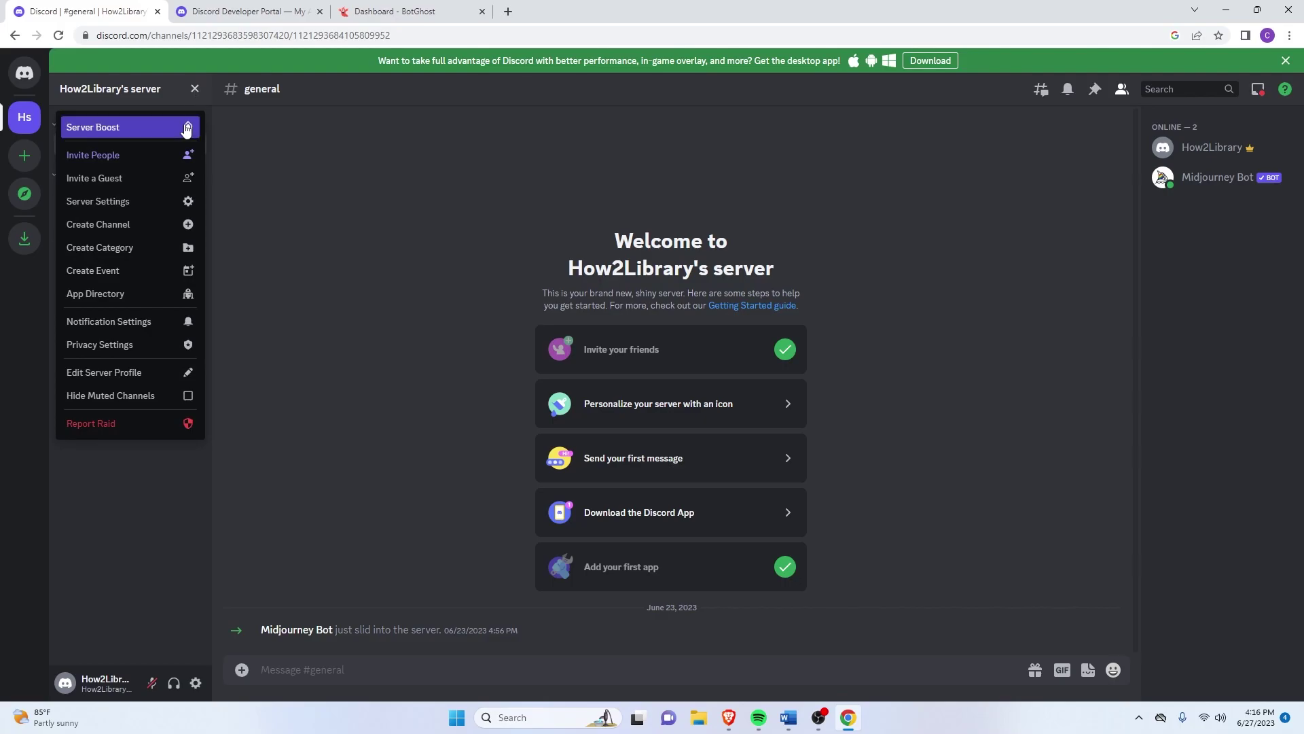
pyautogui.click(167, 203)
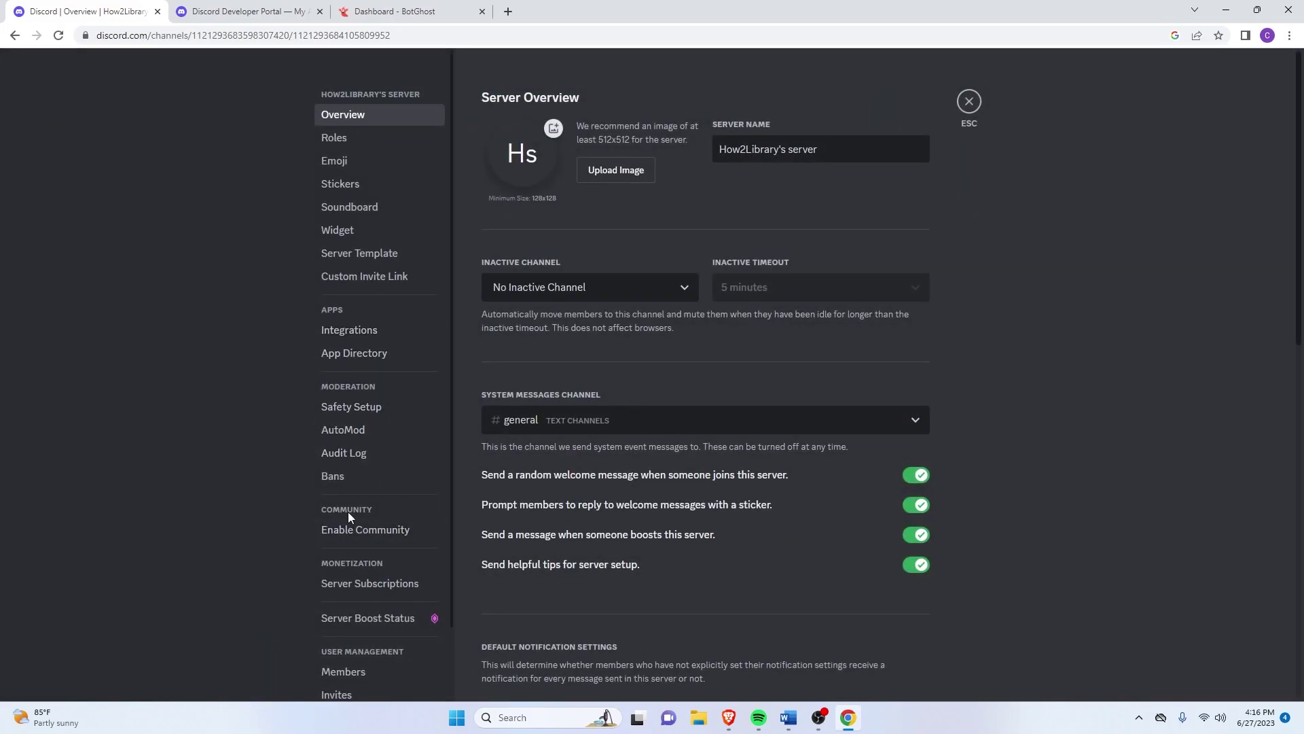
# Step: Start the Community Server setup and enable the verified email requirement and media content scanning for all members
pyautogui.scroll(-1, 360, 503)
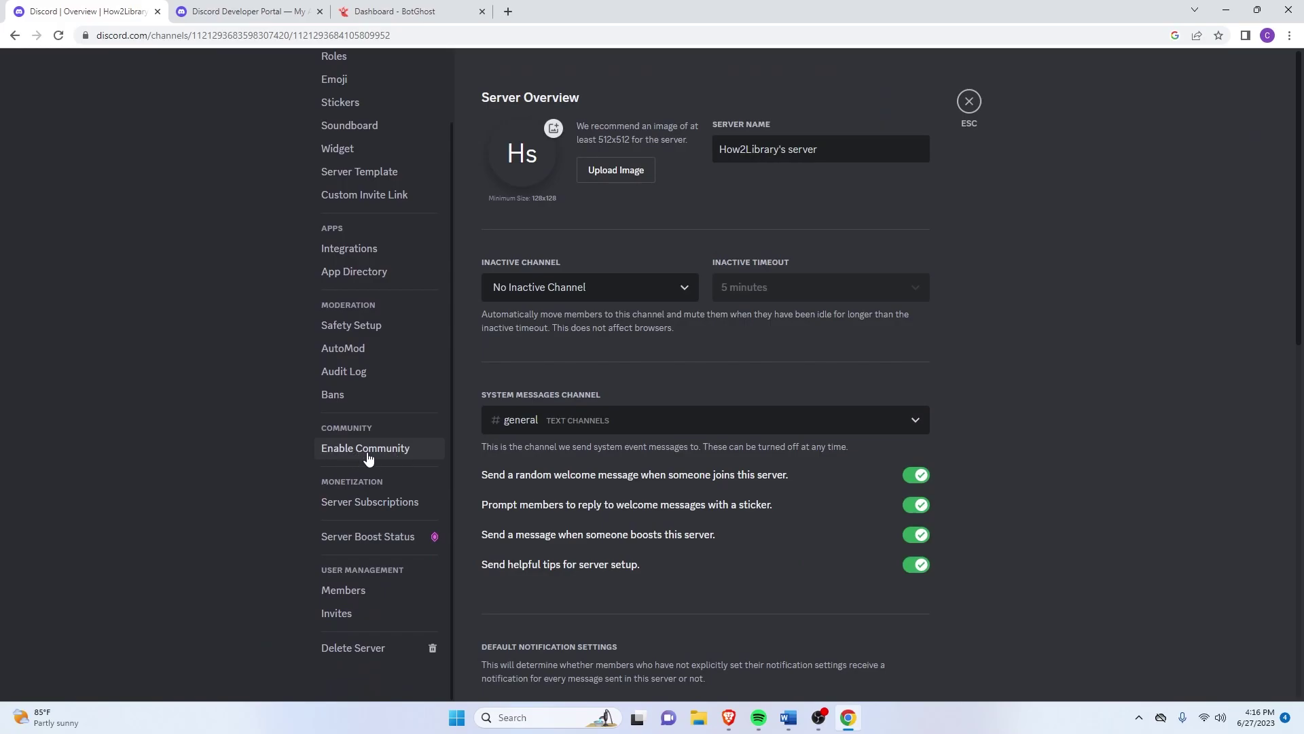
pyautogui.click(367, 454)
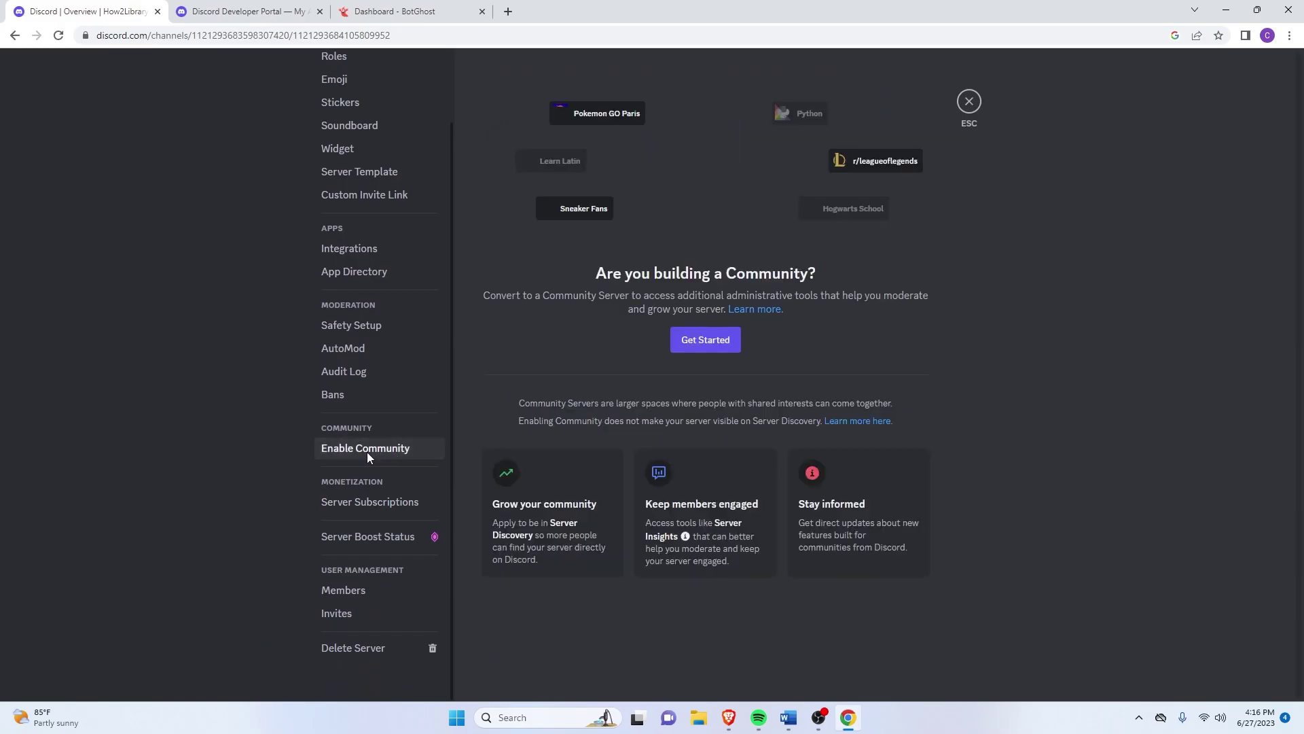
pyautogui.click(713, 343)
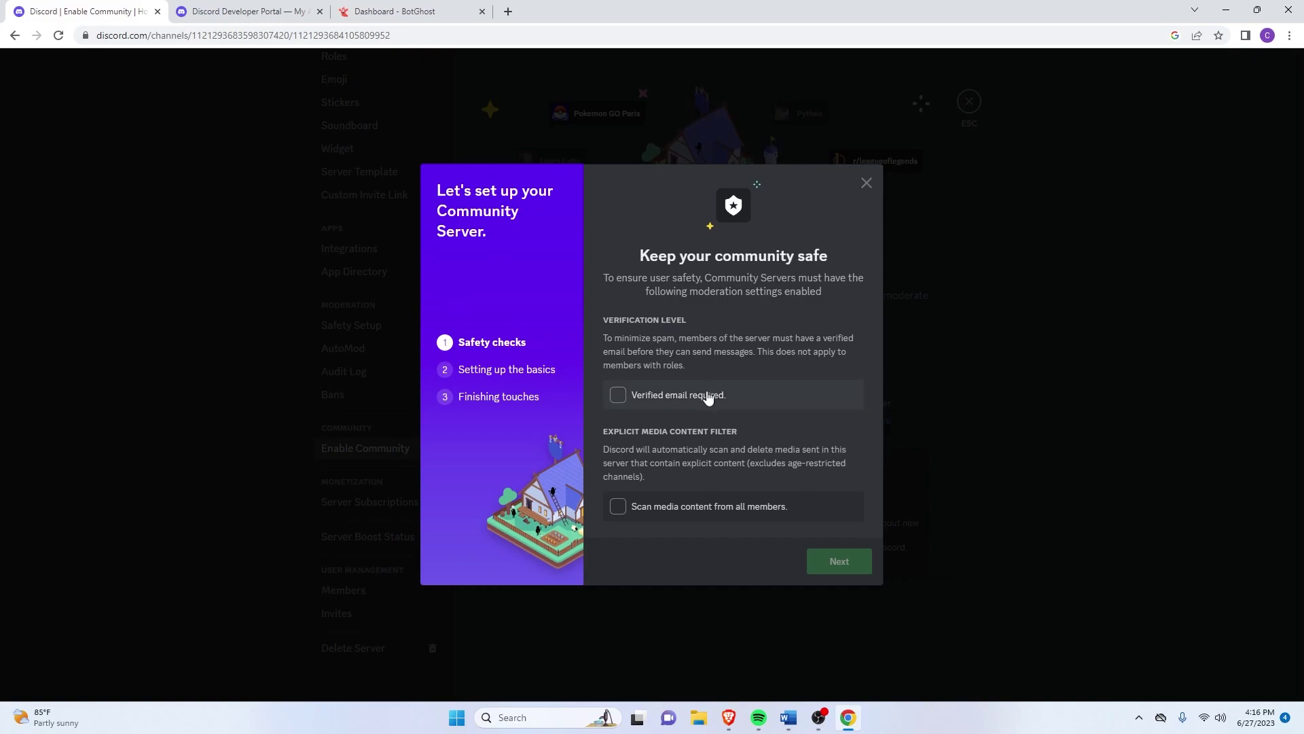
pyautogui.click(707, 397)
pyautogui.click(716, 510)
pyautogui.click(837, 561)
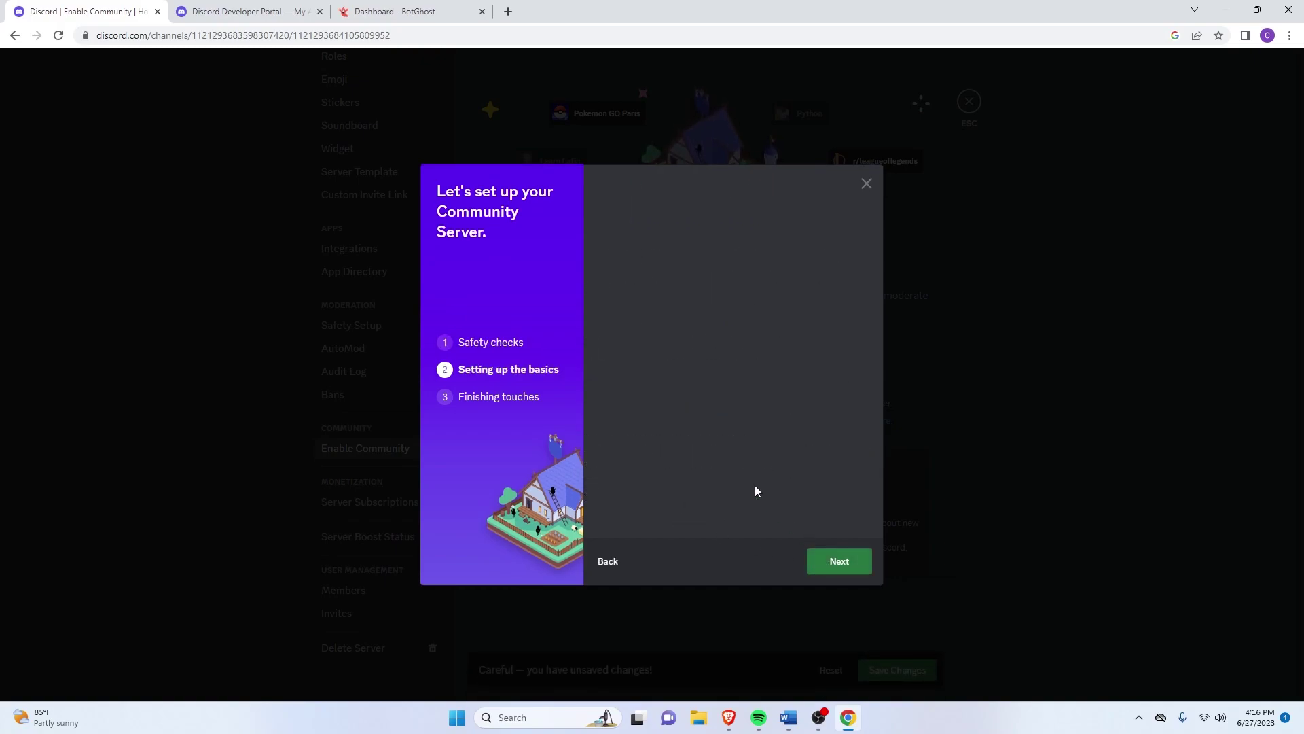
# Step: Complete the Community Server setup with the rules channel set to Create one for me, agree to the guidelines, and leave the server settings
pyautogui.click(684, 401)
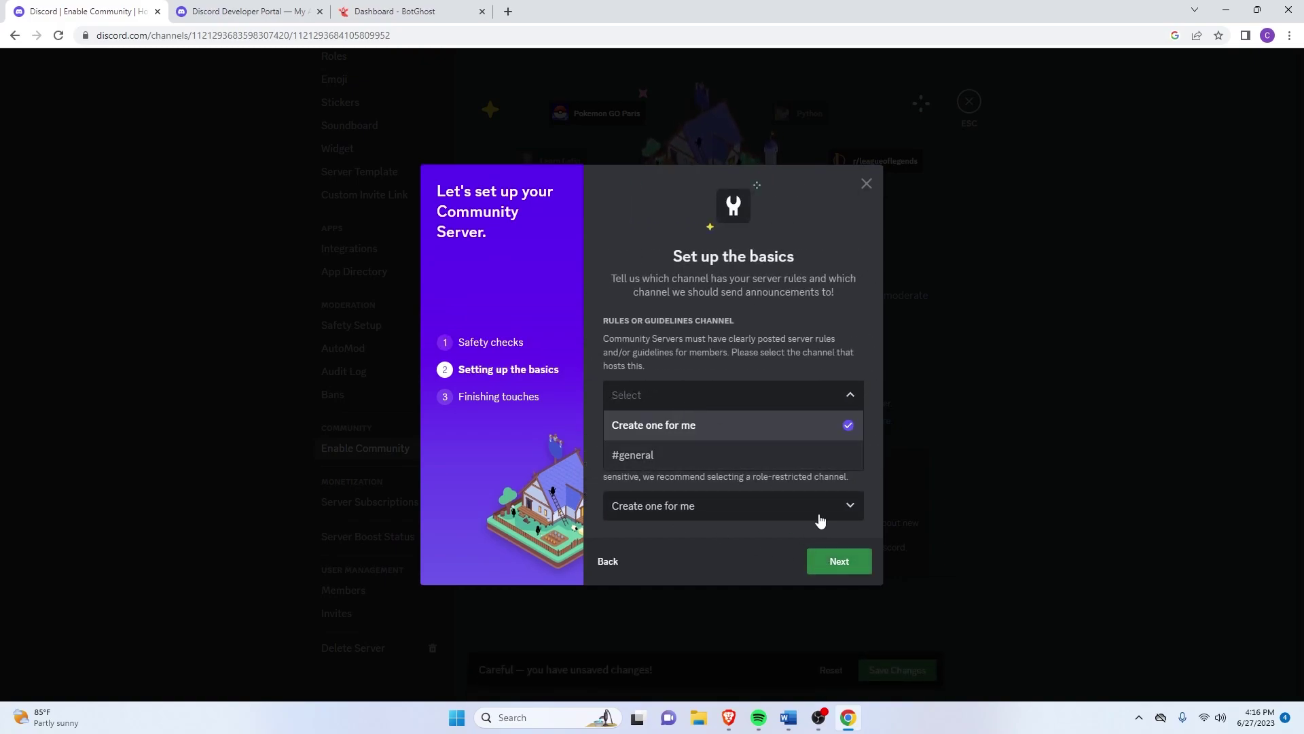
pyautogui.click(831, 561)
pyautogui.click(702, 567)
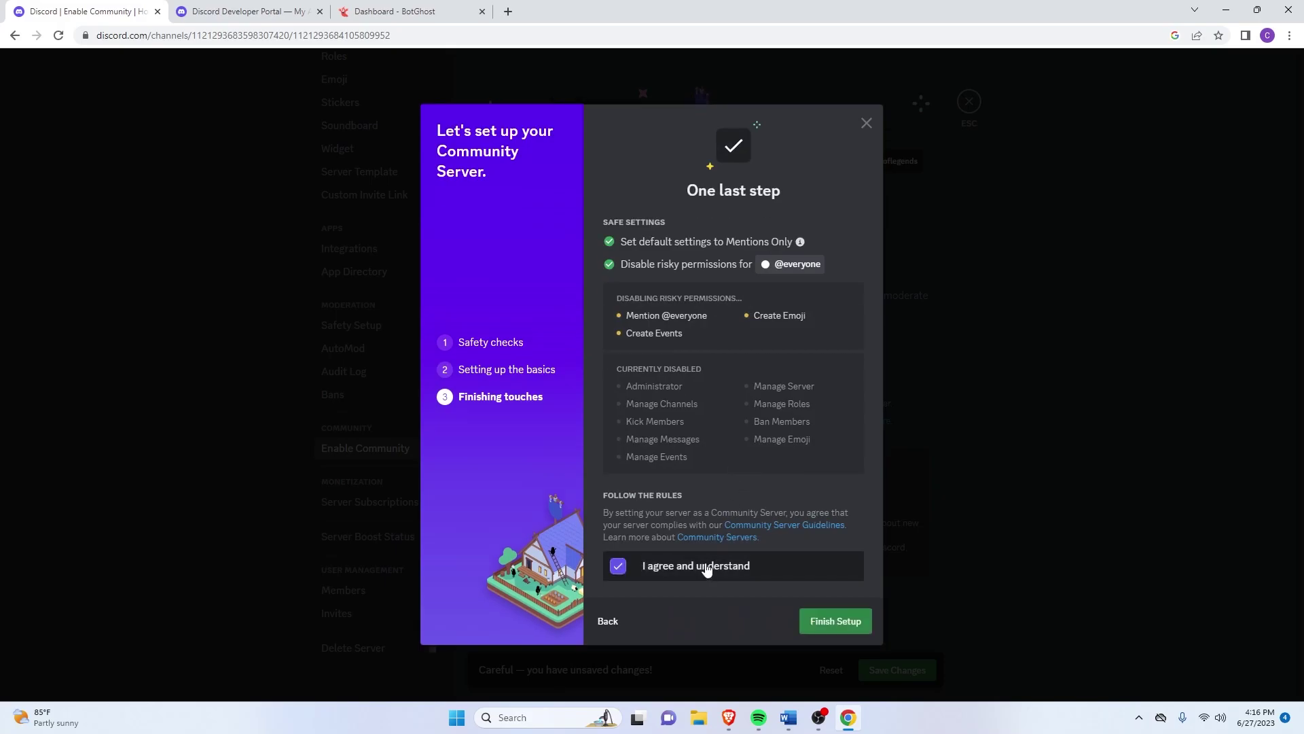
pyautogui.click(829, 621)
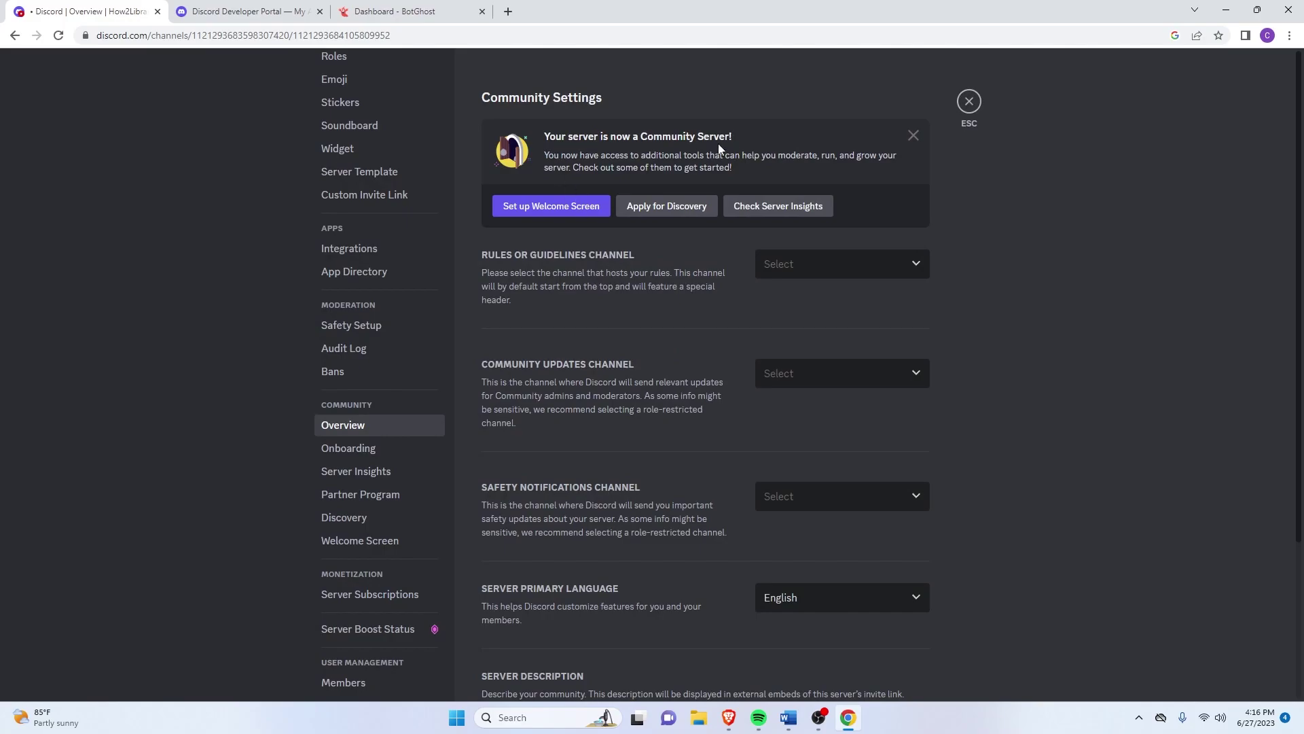
pyautogui.click(969, 103)
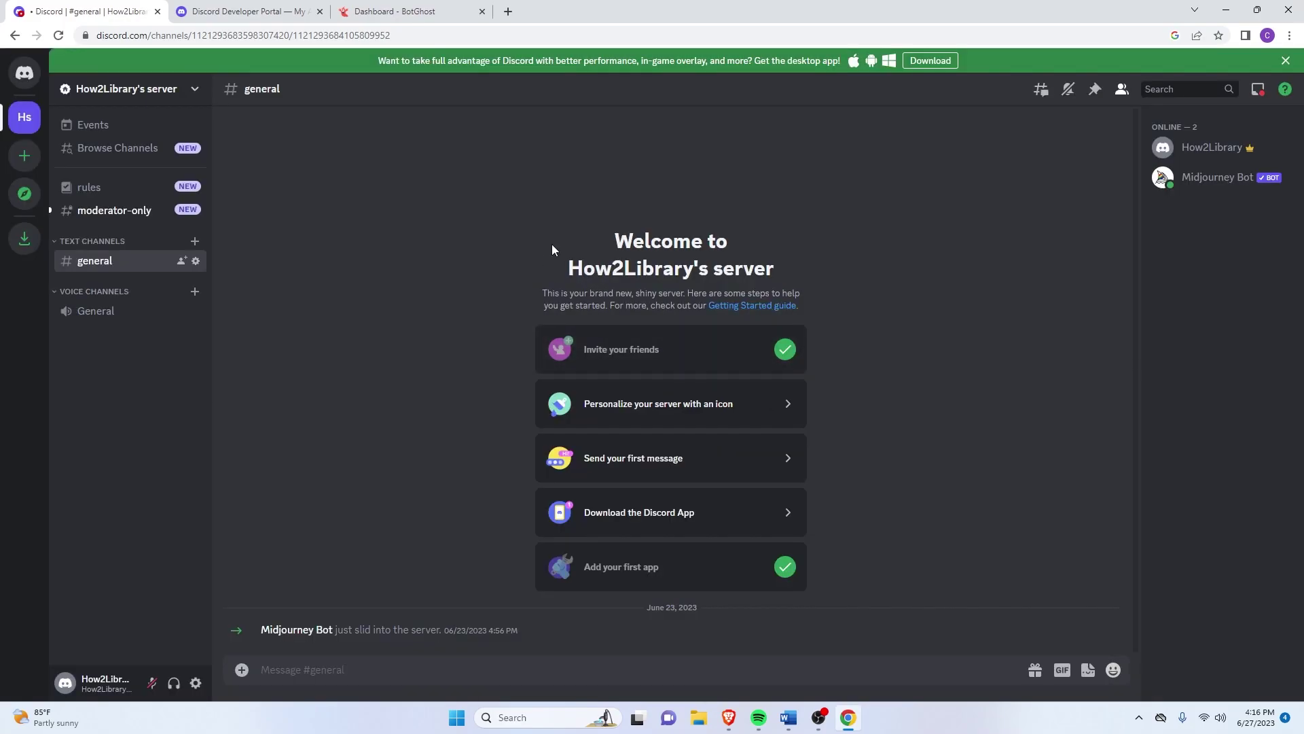
# Step: Switch to the Developer Portal and select the bot and applications.commands scopes in the Test app's OAuth2 URL Generator
pyautogui.click(237, 14)
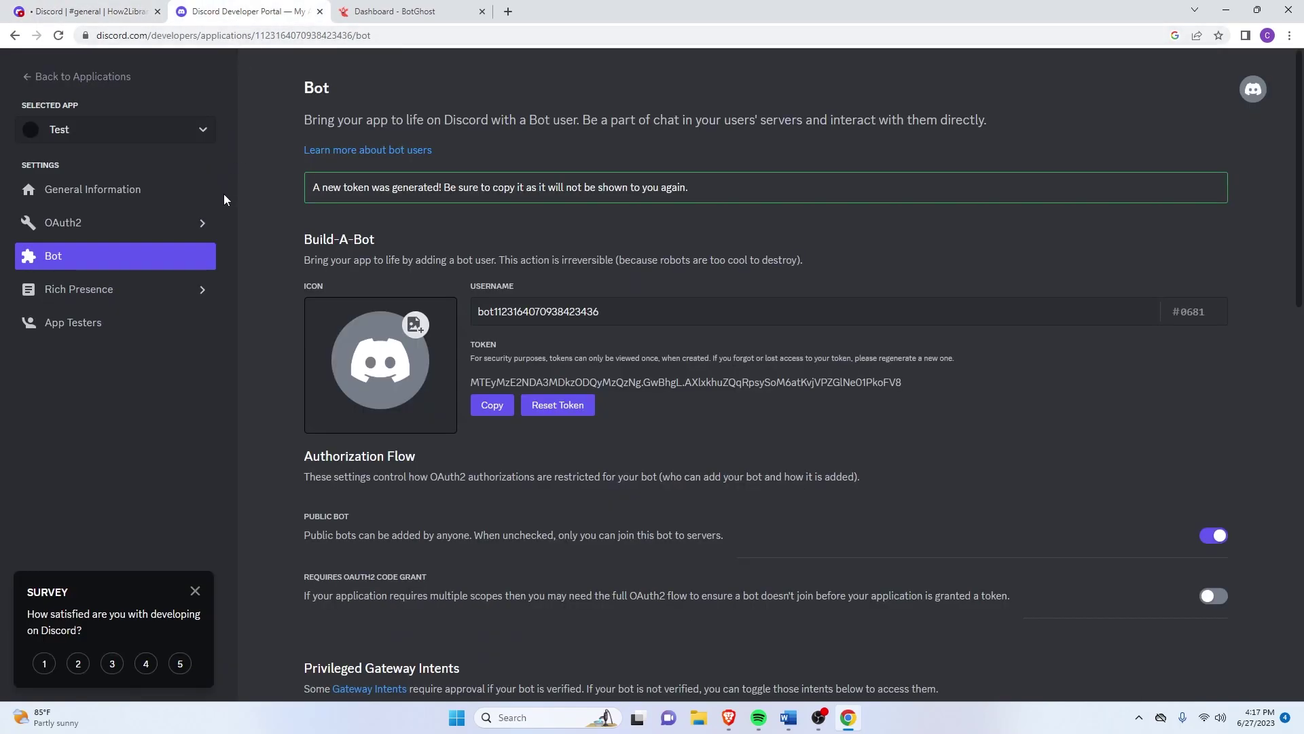
pyautogui.click(100, 236)
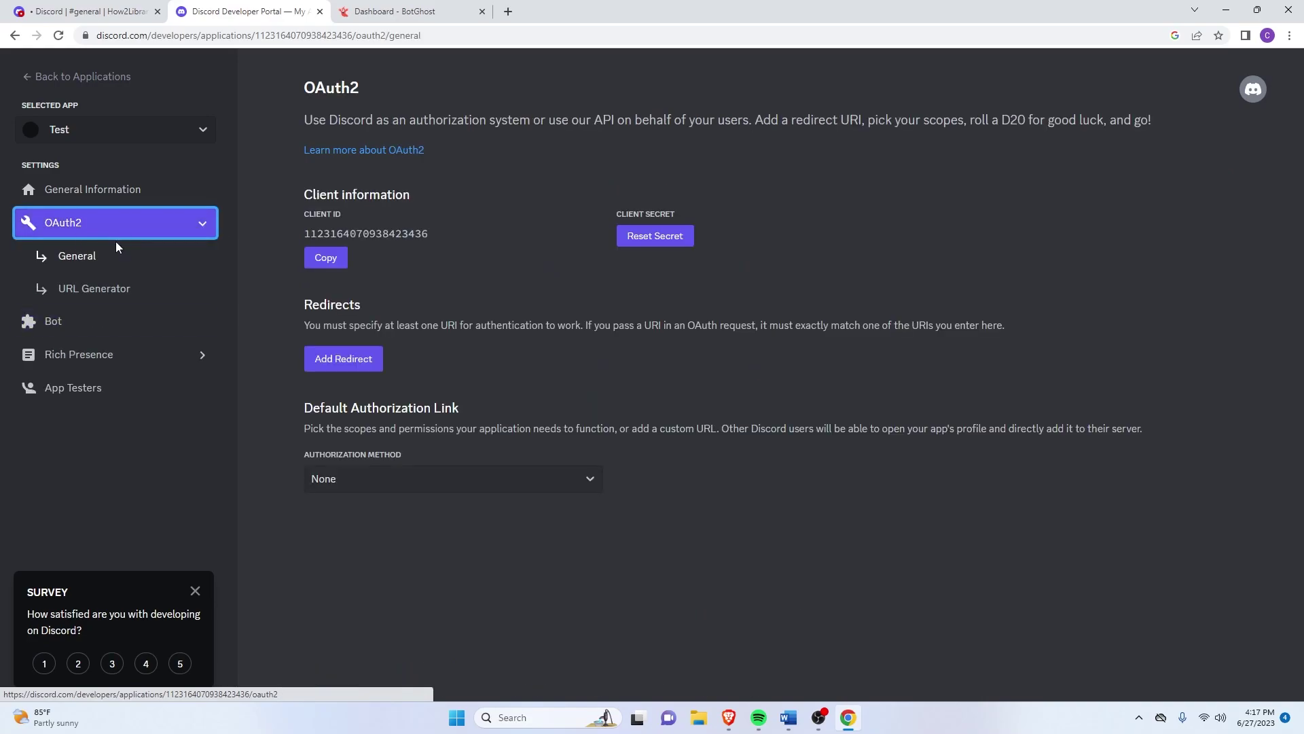
pyautogui.click(98, 289)
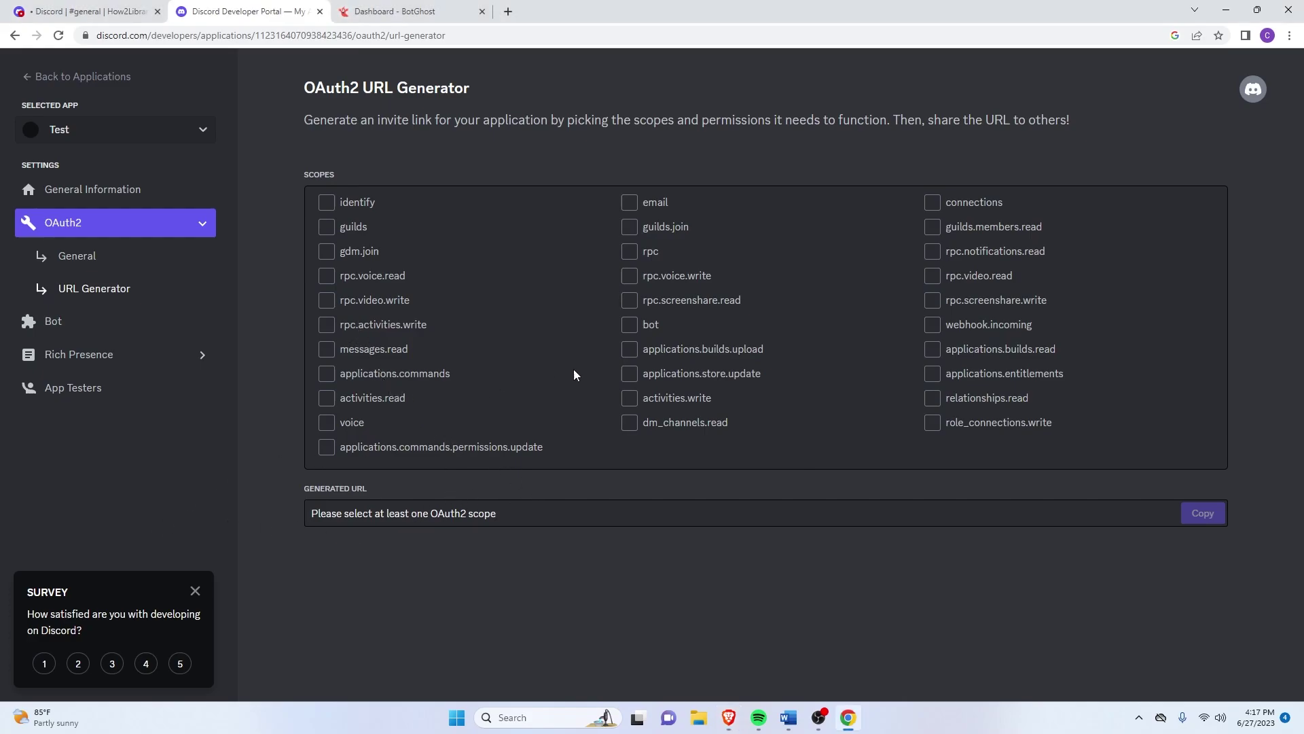
pyautogui.click(630, 326)
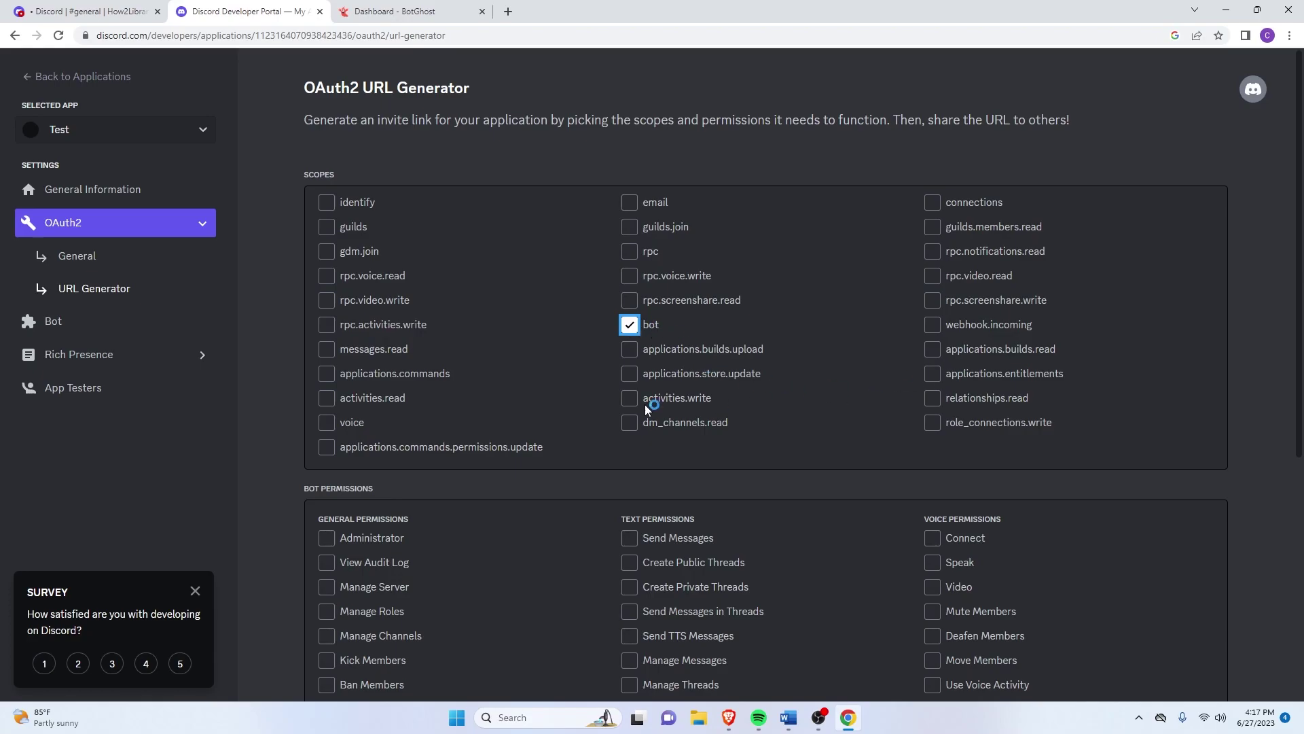
pyautogui.click(327, 374)
# Step: Grant the bot the Administrator permission and copy the generated invite URL
pyautogui.scroll(-5, 467, 390)
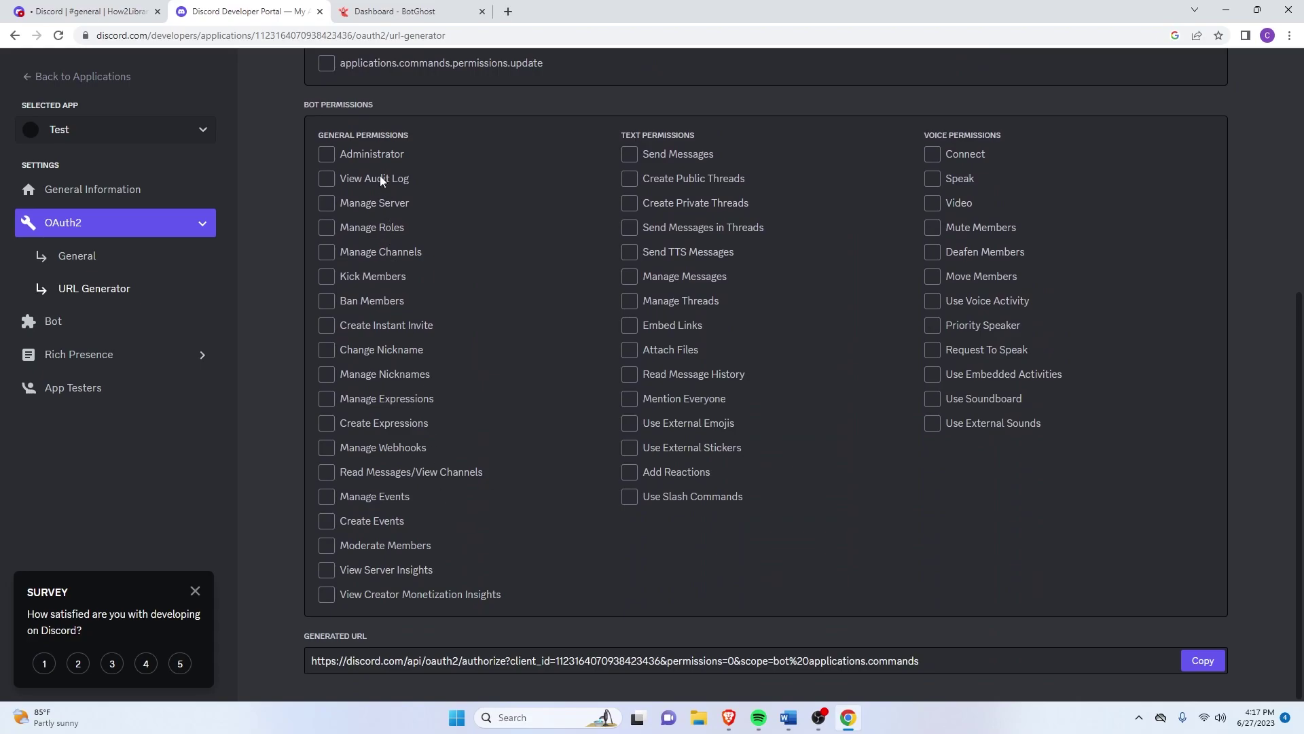
pyautogui.click(361, 151)
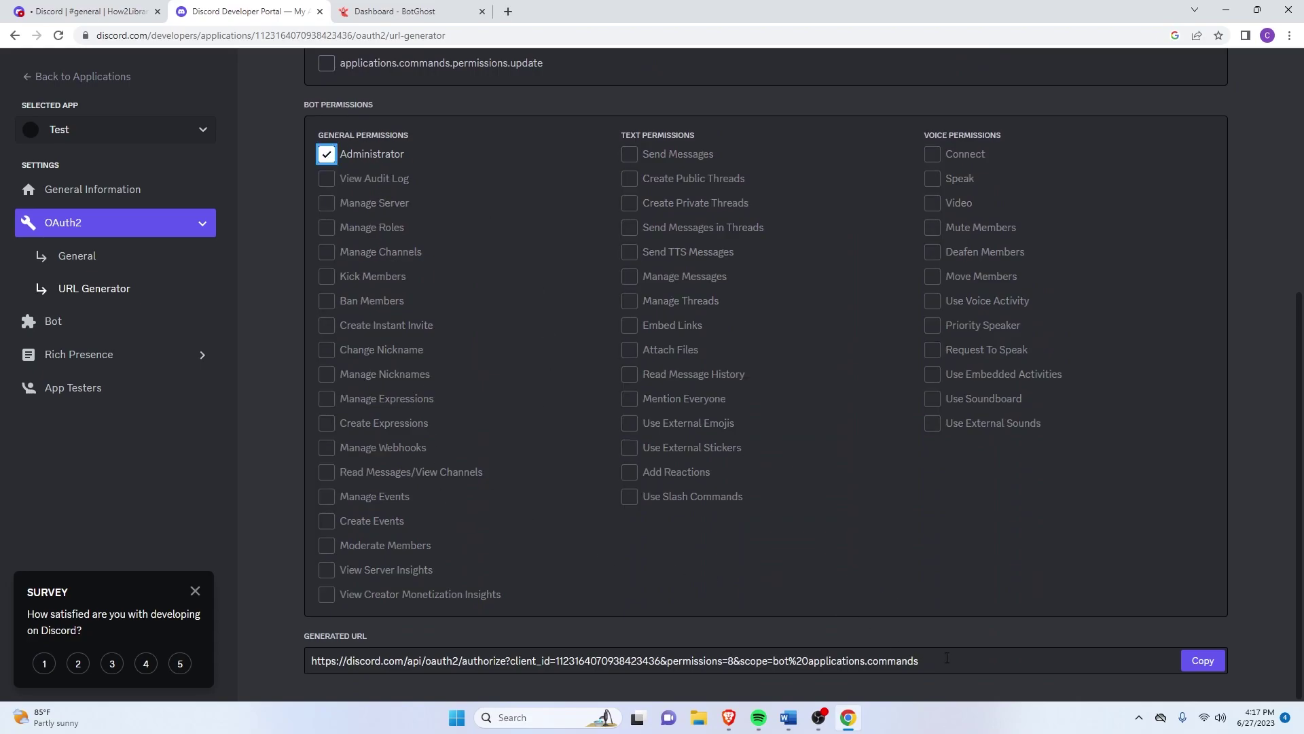
pyautogui.click(1201, 661)
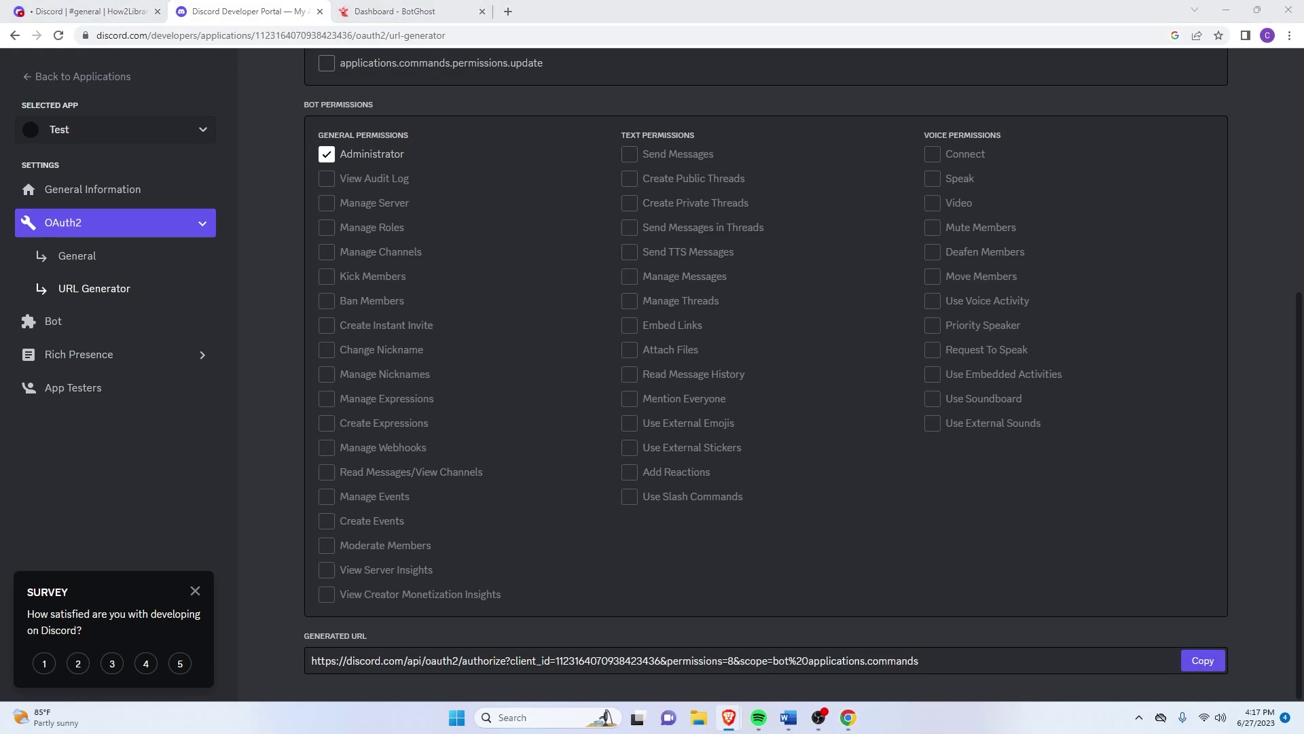
pyautogui.click(1201, 660)
# Step: Load the copied invite URL in a new browser tab, authorize Test on How2Library's server, pass the human check, and go to the server
pyautogui.click(476, 17)
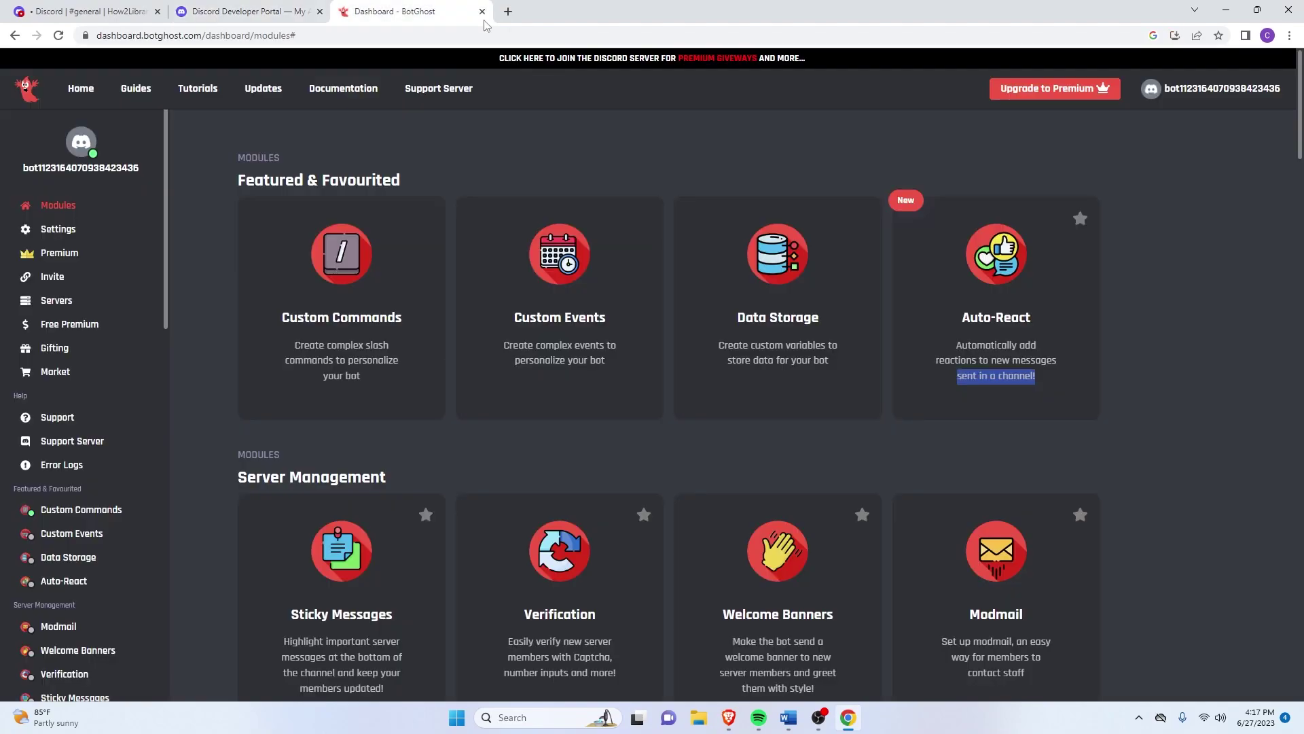
pyautogui.hotkey('ctrl', 't')
pyautogui.hotkey('ctrl', 'v')
pyautogui.press('Return')
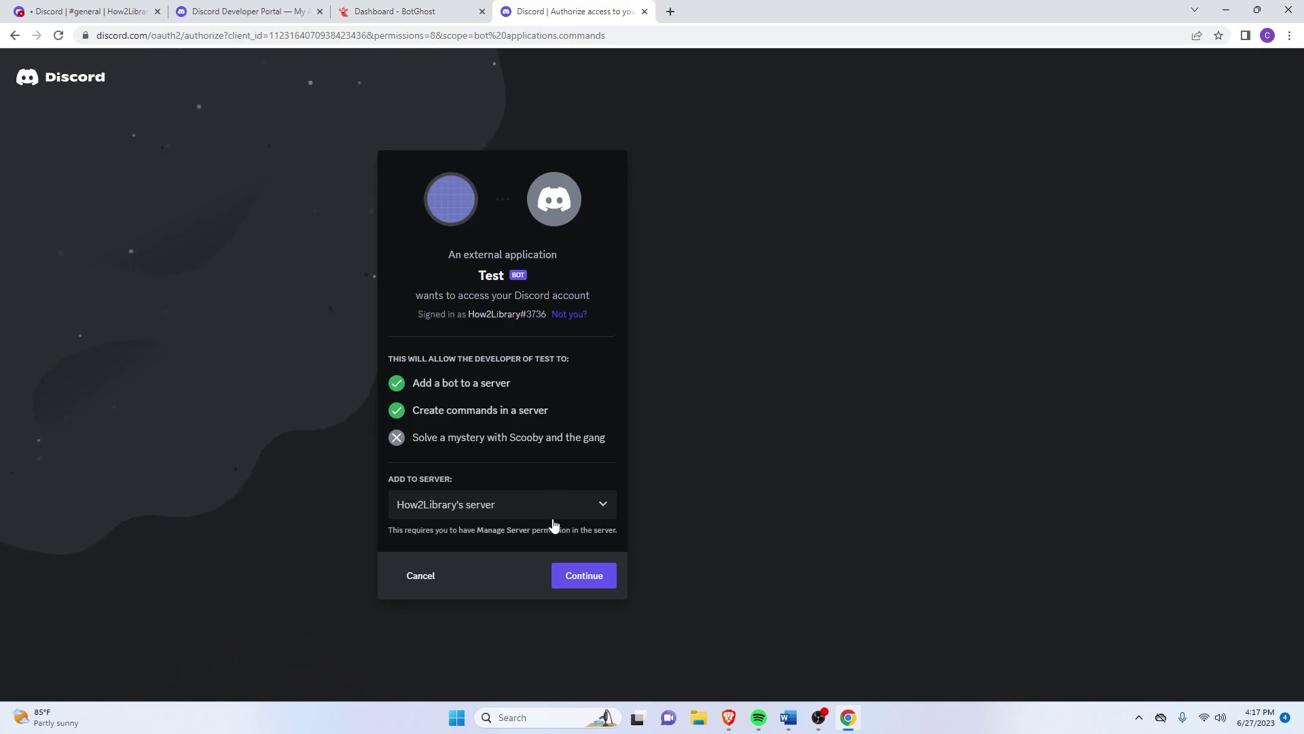
pyautogui.click(573, 579)
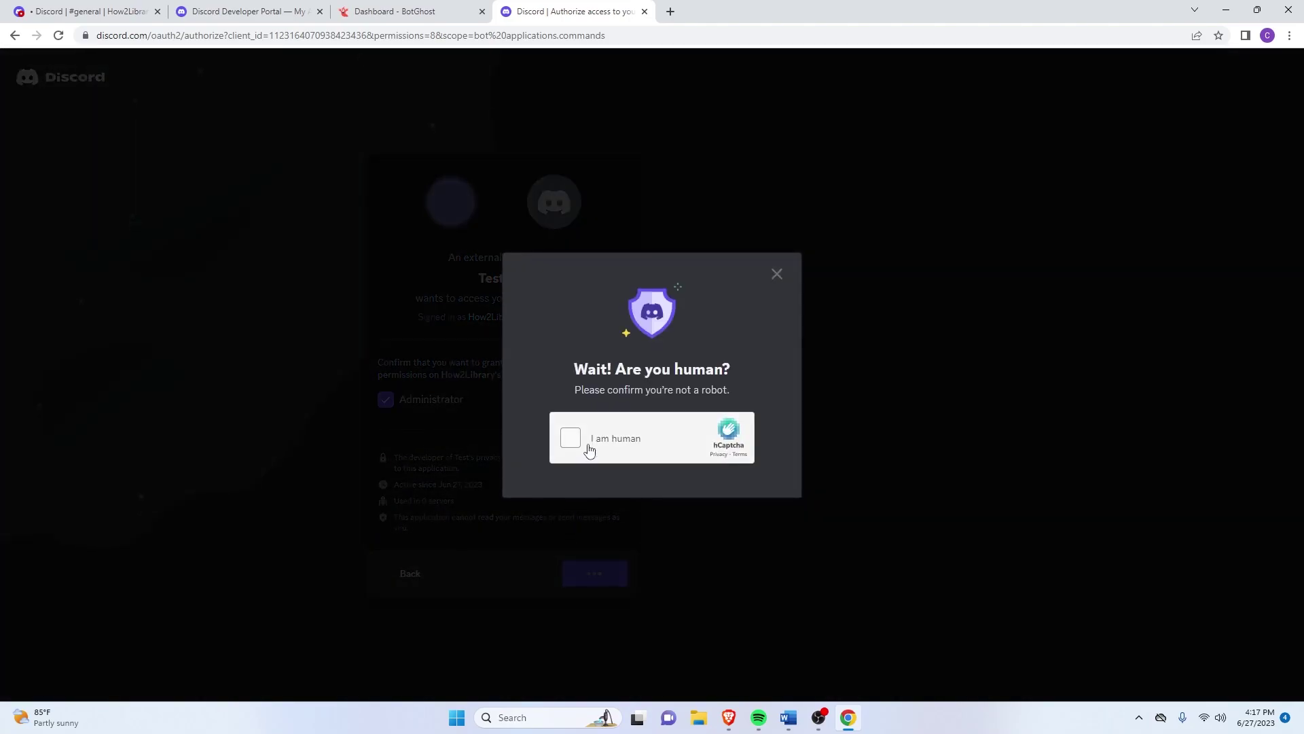
pyautogui.click(589, 446)
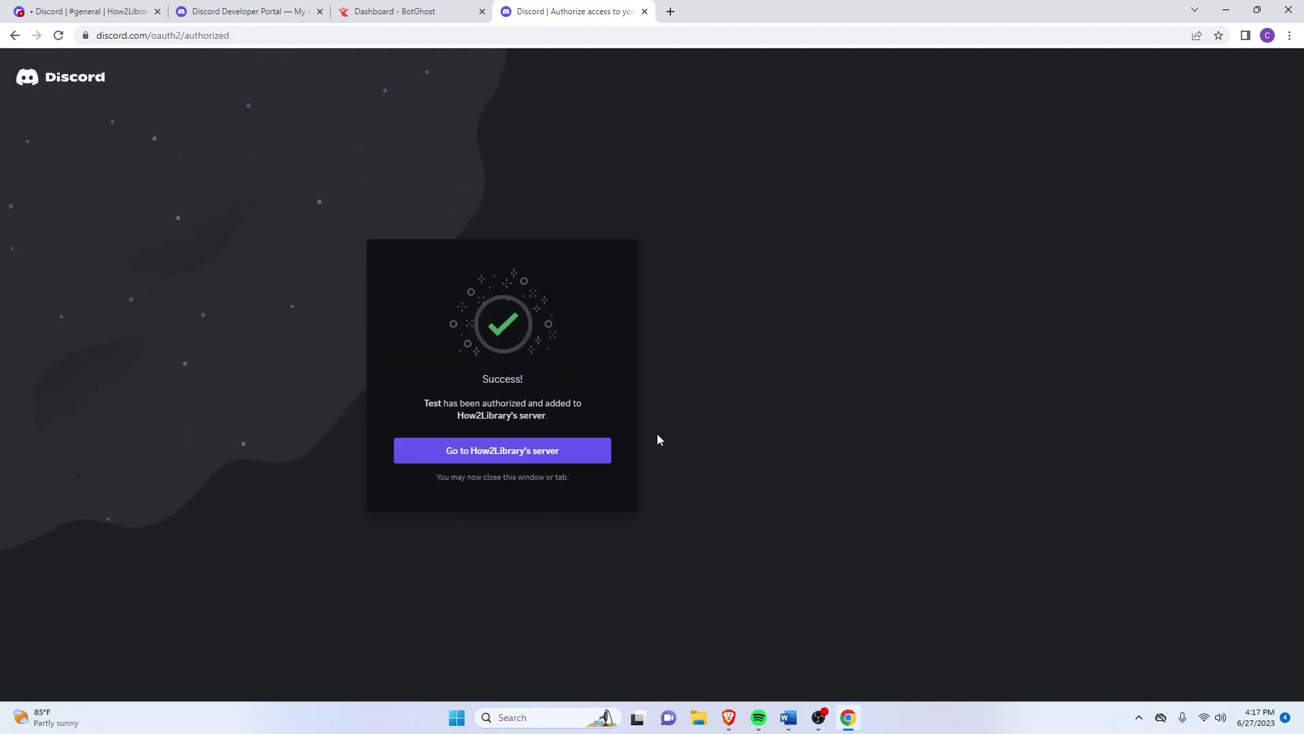
pyautogui.click(557, 457)
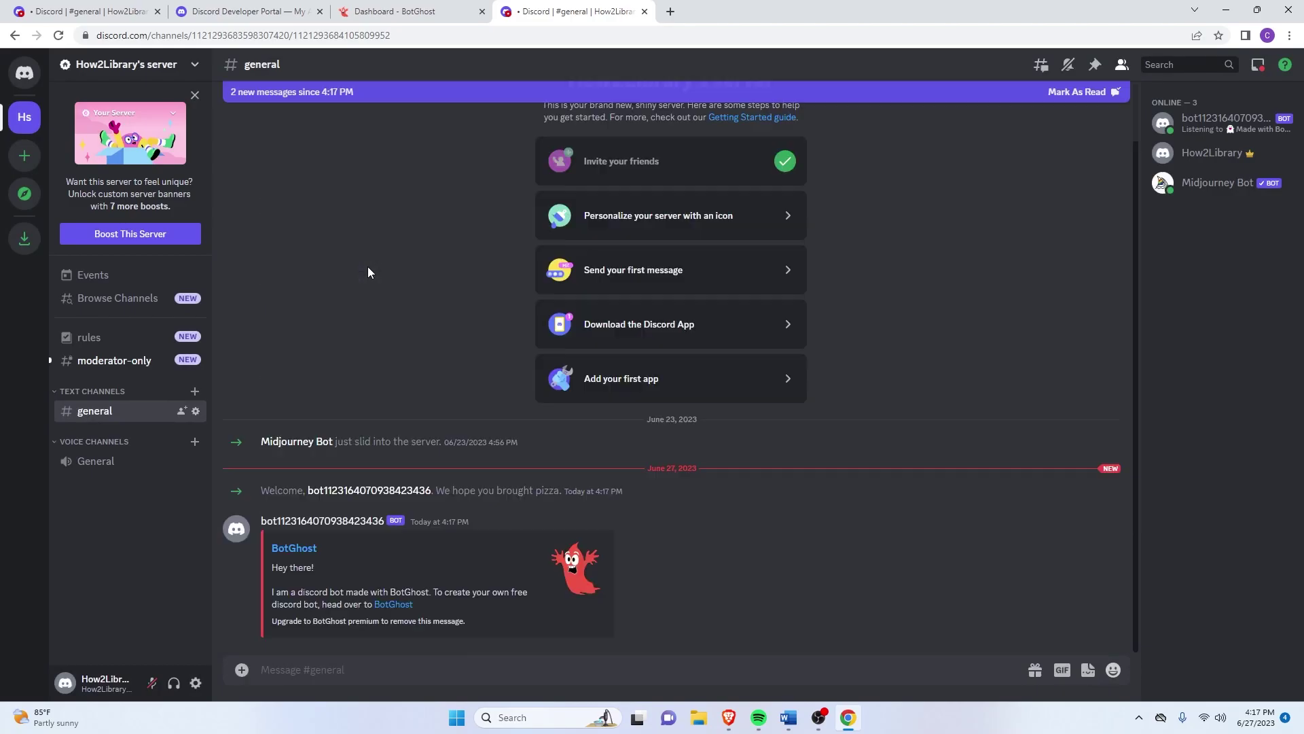
# Step: Run the /activedevbadge command in the general channel
pyautogui.moveTo(565, 596); pyautogui.dragTo(253, 493)
pyautogui.click(718, 561)
pyautogui.click(352, 661)
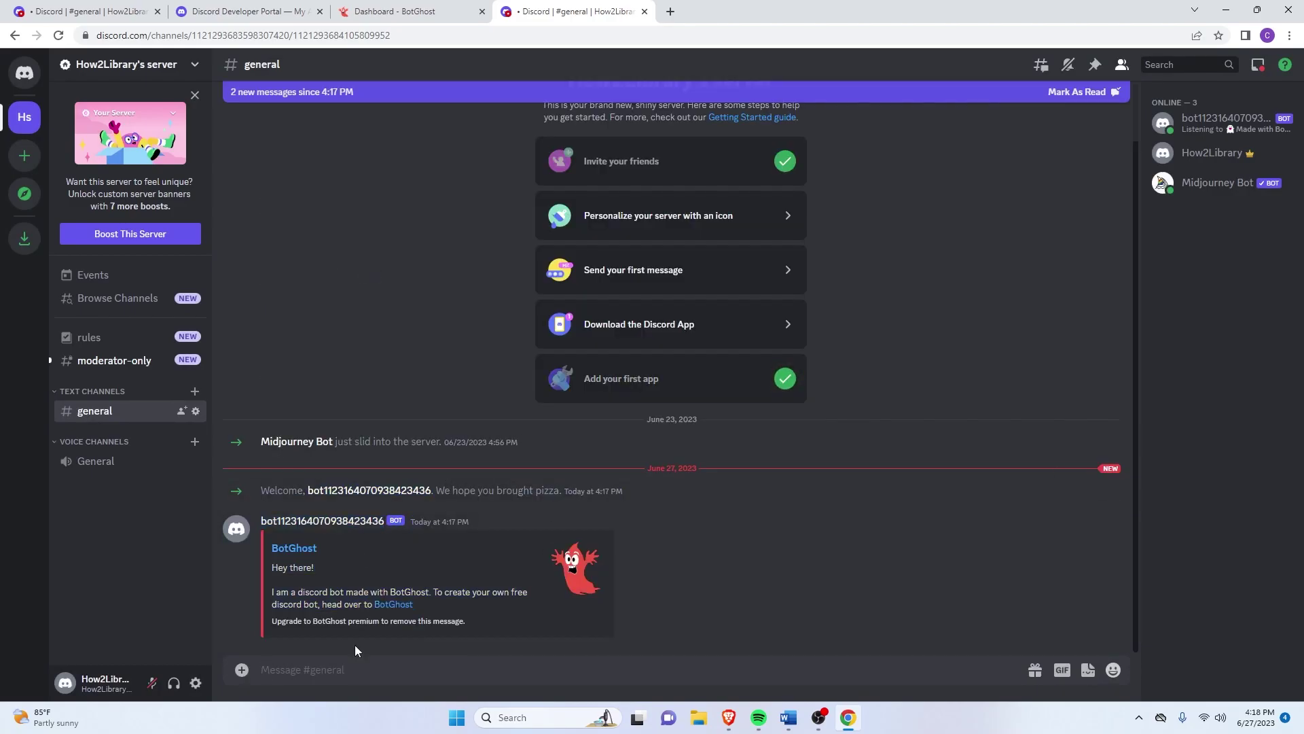
pyautogui.write('/active')
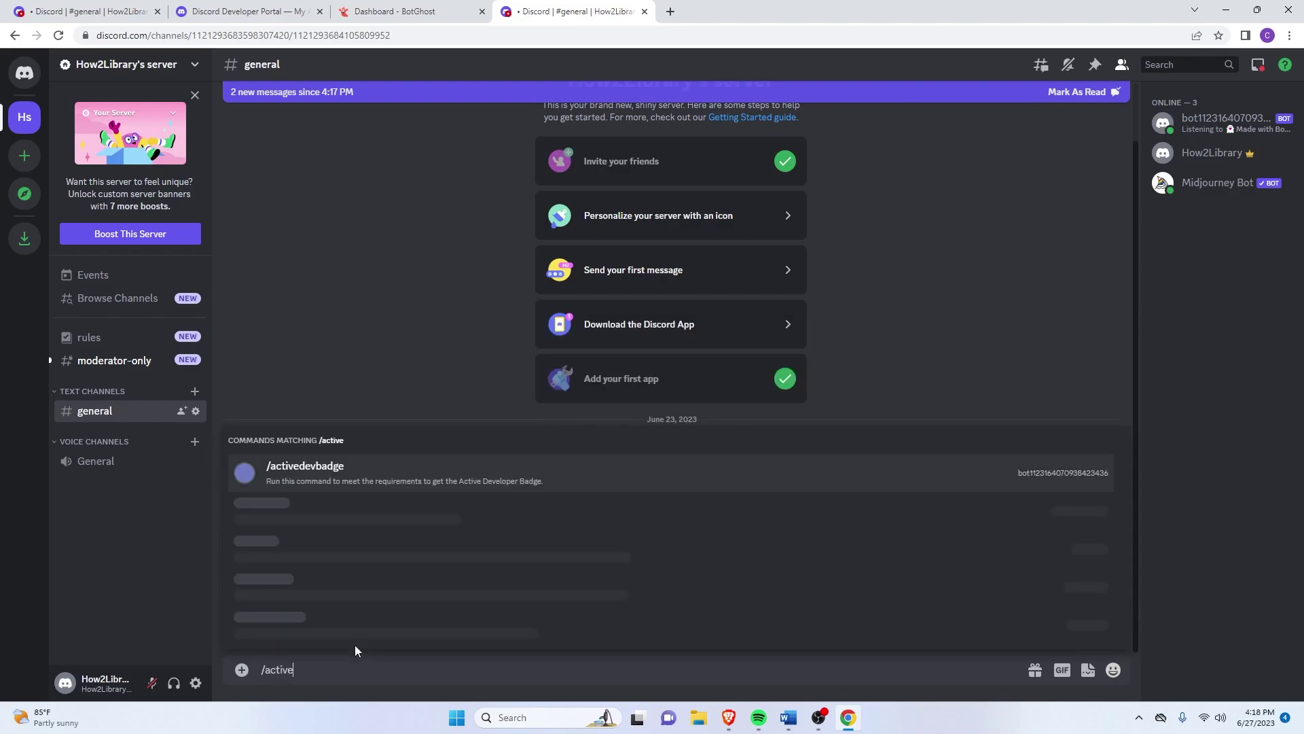
pyautogui.press('Return')
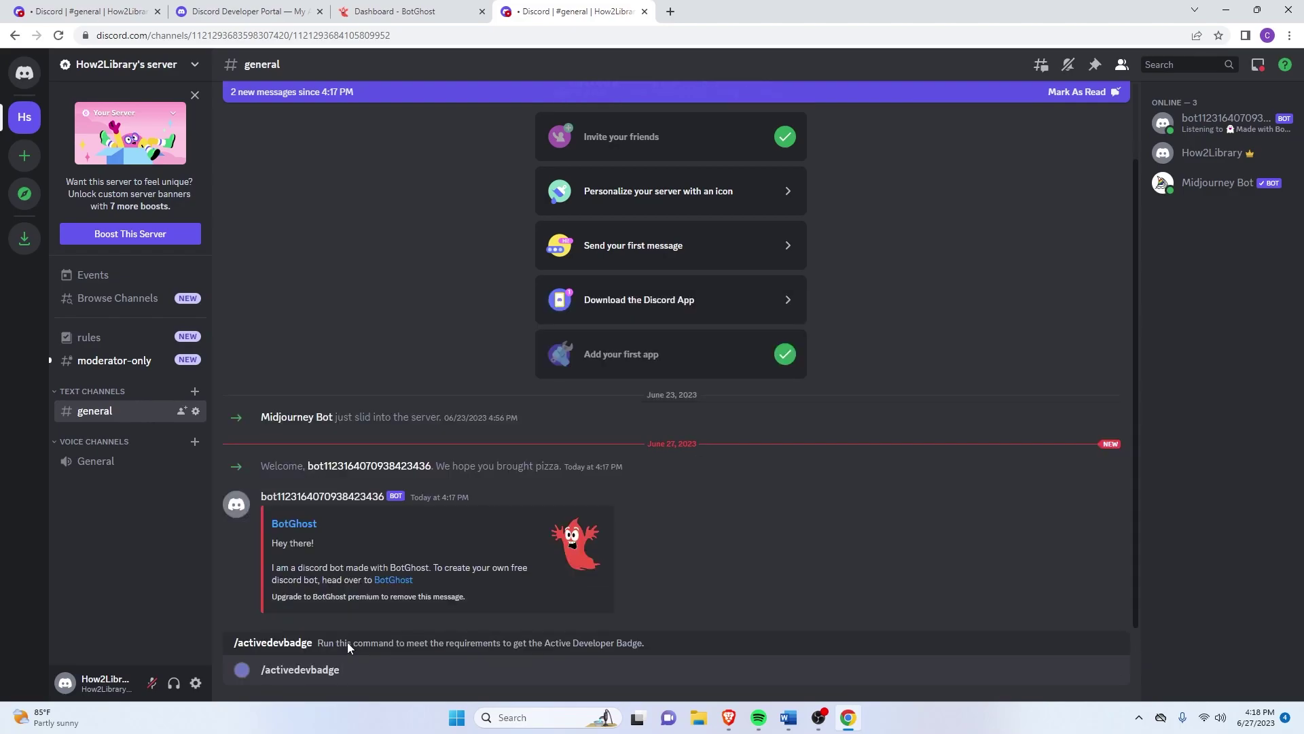
pyautogui.press('Return')
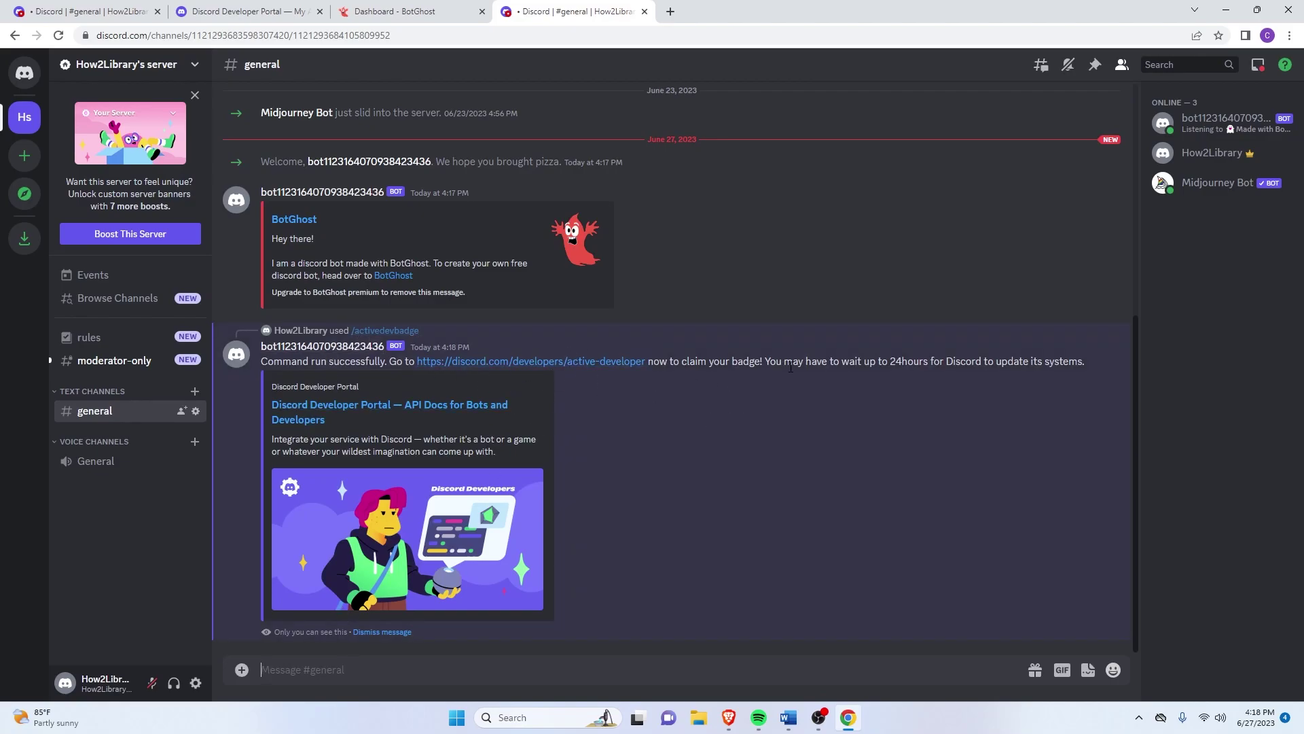
# Step: Follow the active-developer link in the bot's reply, read the eligibility notice on the Active Developer Badge page, and reload the page
pyautogui.moveTo(771, 366); pyautogui.dragTo(1006, 393)
pyautogui.click(1006, 394)
pyautogui.moveTo(765, 363); pyautogui.dragTo(1094, 370)
pyautogui.click(598, 361)
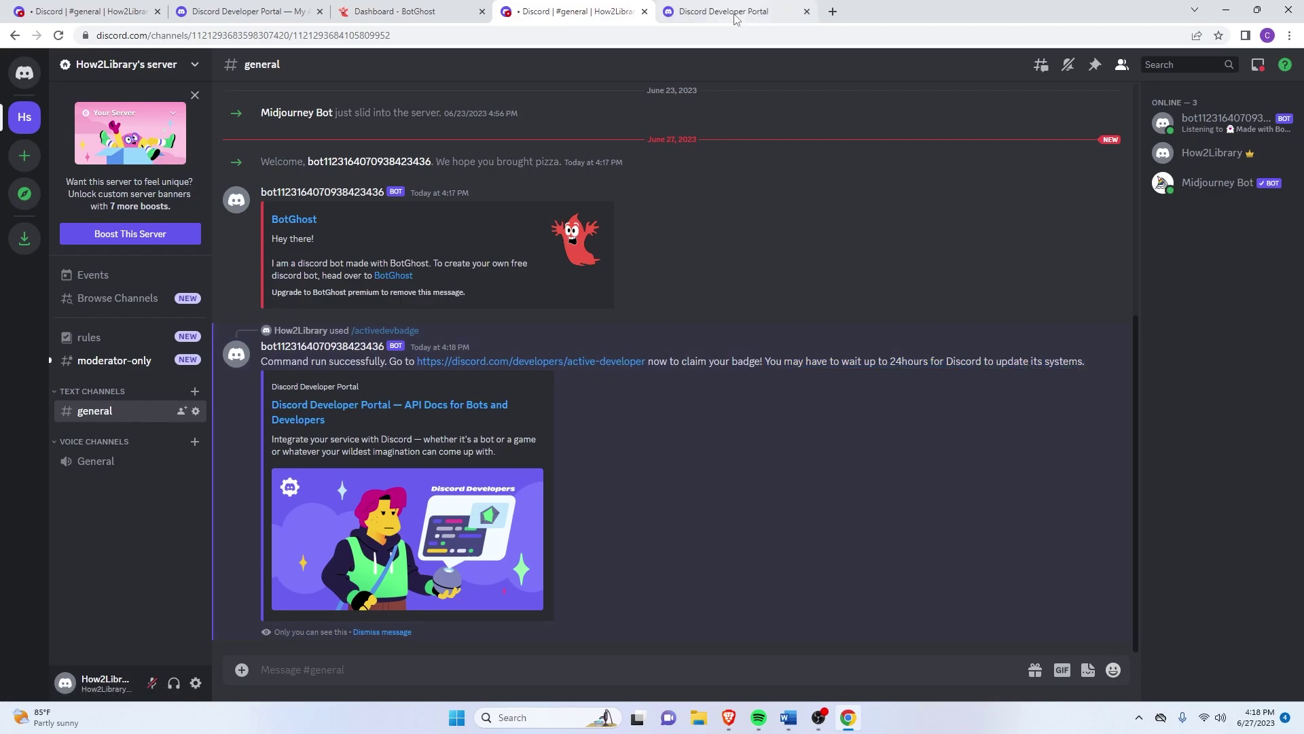
pyautogui.click(736, 11)
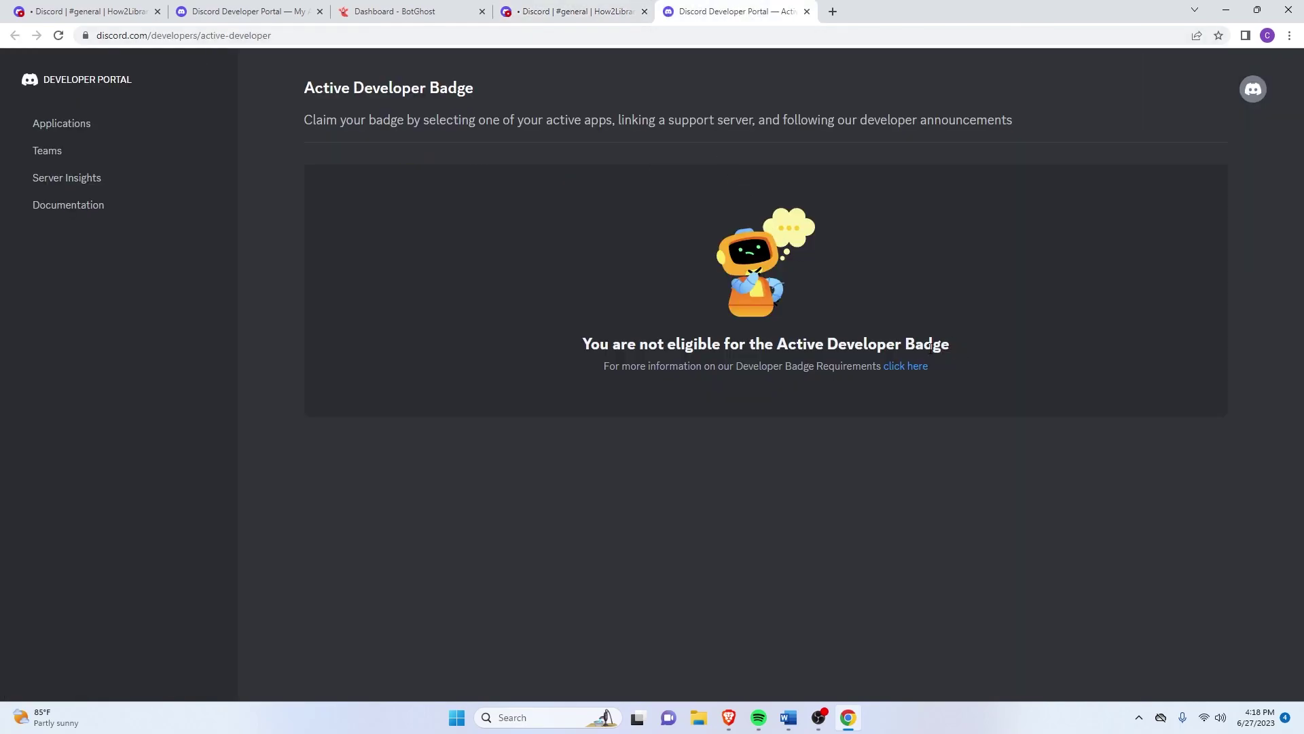
pyautogui.tripleClick(931, 347)
pyautogui.click(710, 391)
pyautogui.click(58, 36)
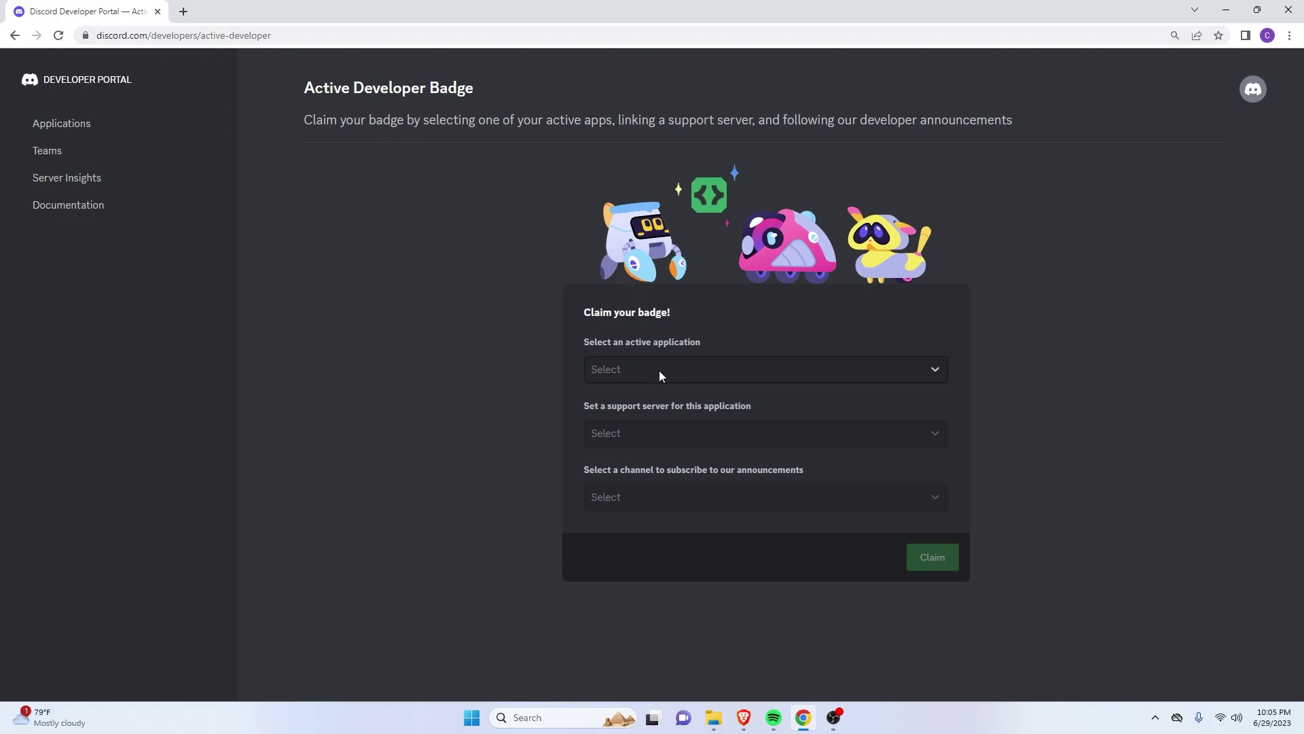
# Step: Fill in the badge claim form with the application Test, How2Library's server as support server, and the moderator-only channel for announcements
pyautogui.click(849, 372)
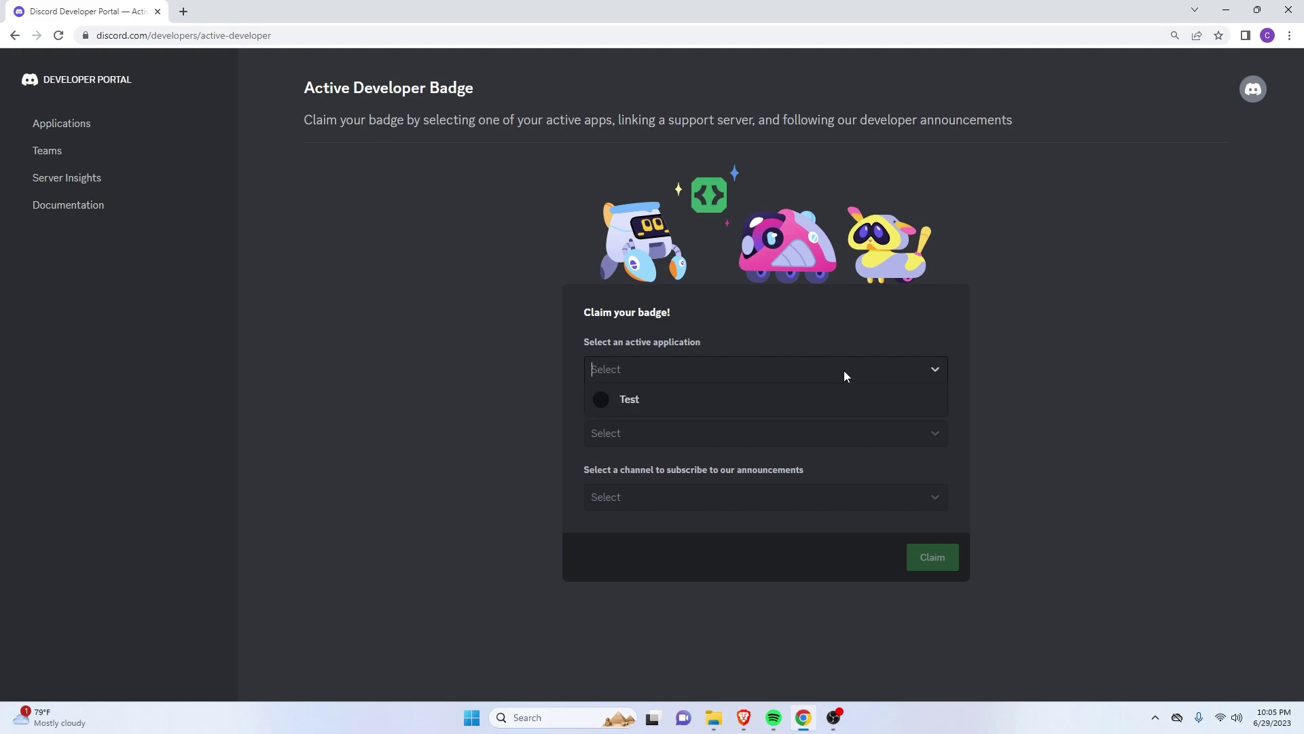
pyautogui.click(639, 402)
pyautogui.click(856, 435)
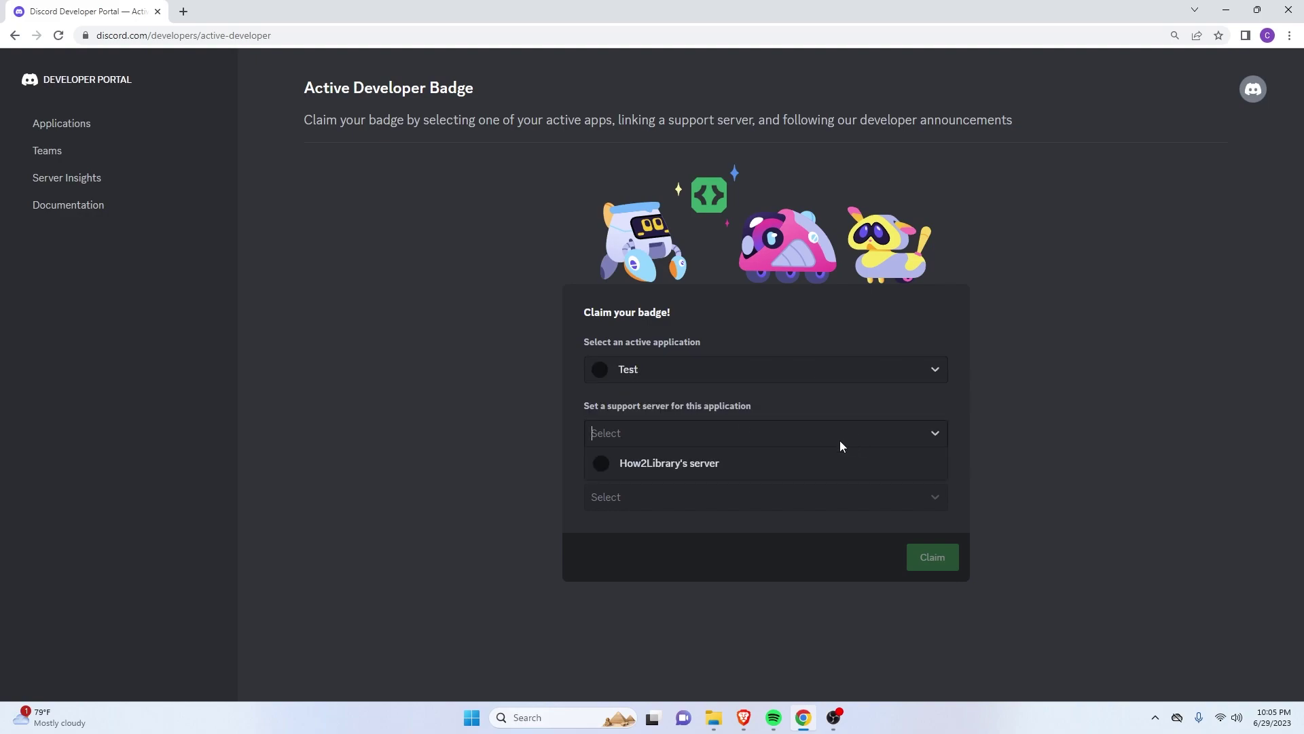
pyautogui.click(733, 469)
pyautogui.click(735, 493)
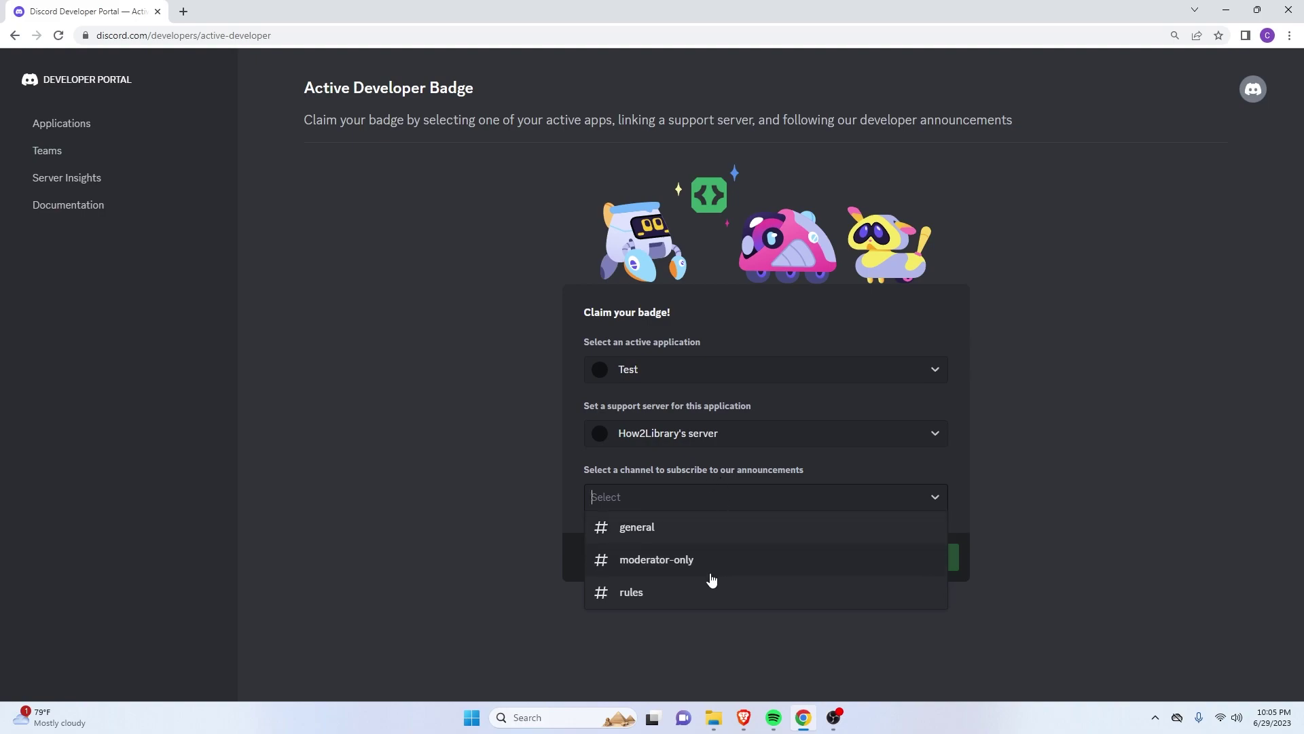
pyautogui.click(680, 561)
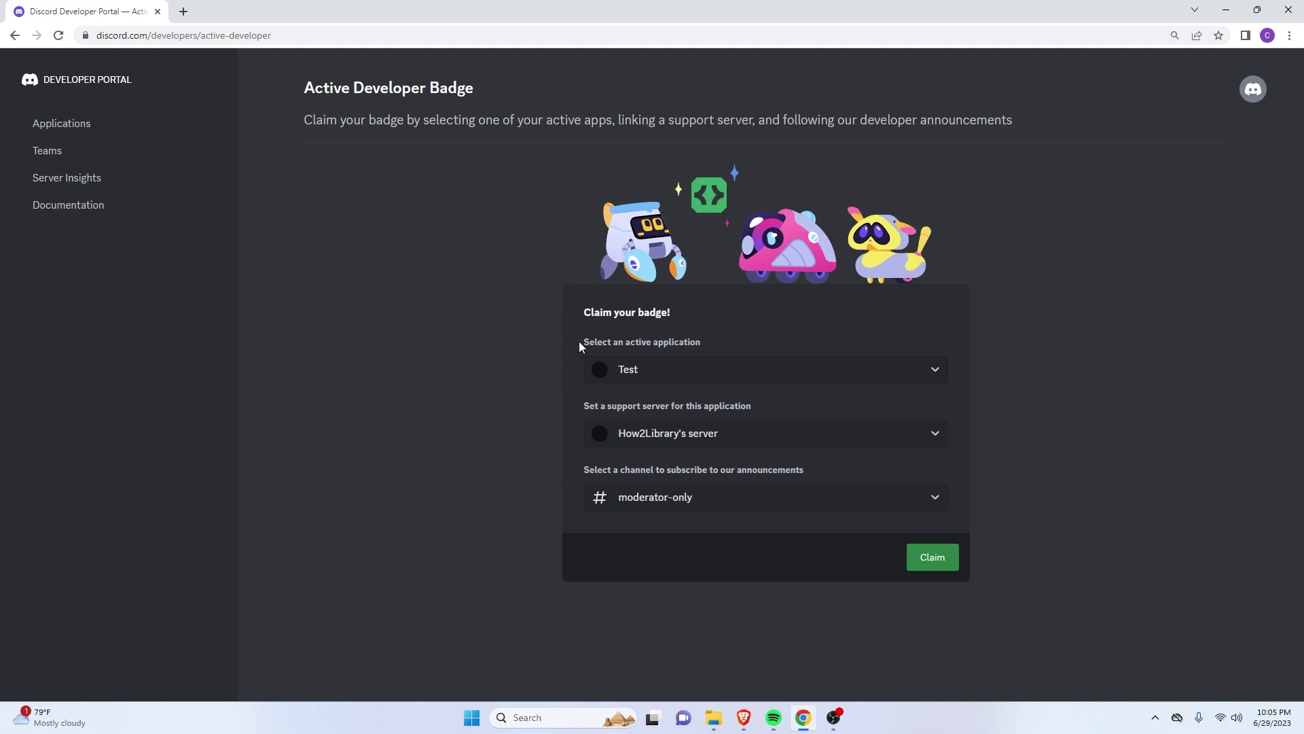
# Step: Review the application, support server and announcement channel entries, and claim the Active Developer Badge
pyautogui.moveTo(579, 341); pyautogui.dragTo(683, 343)
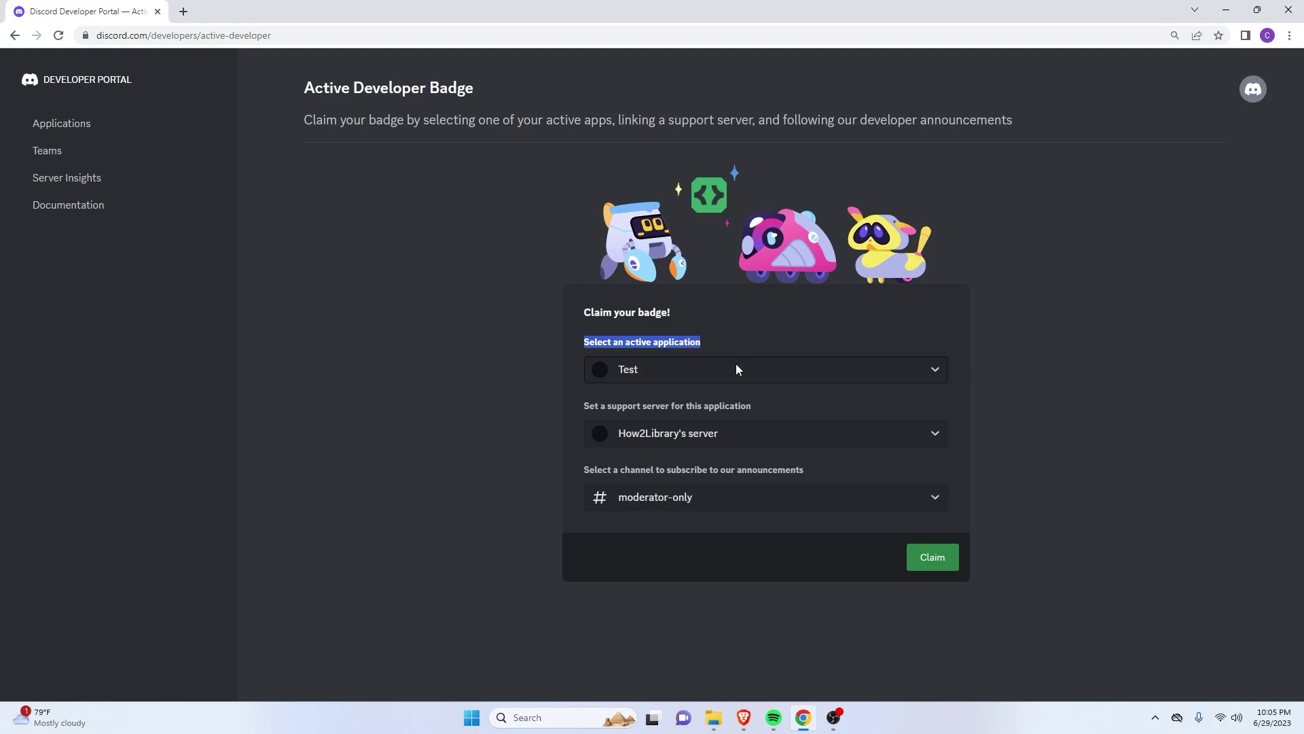
pyautogui.moveTo(752, 407); pyautogui.dragTo(580, 407)
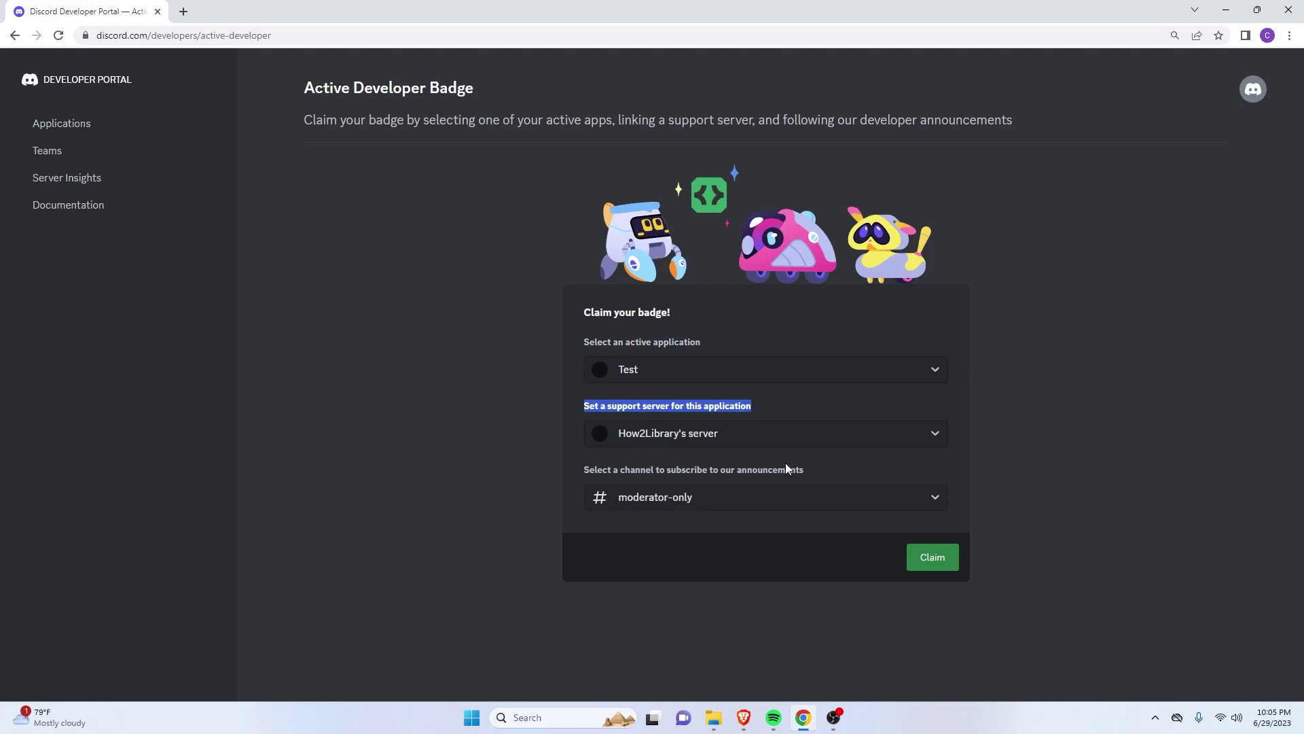
pyautogui.moveTo(806, 470); pyautogui.dragTo(582, 470)
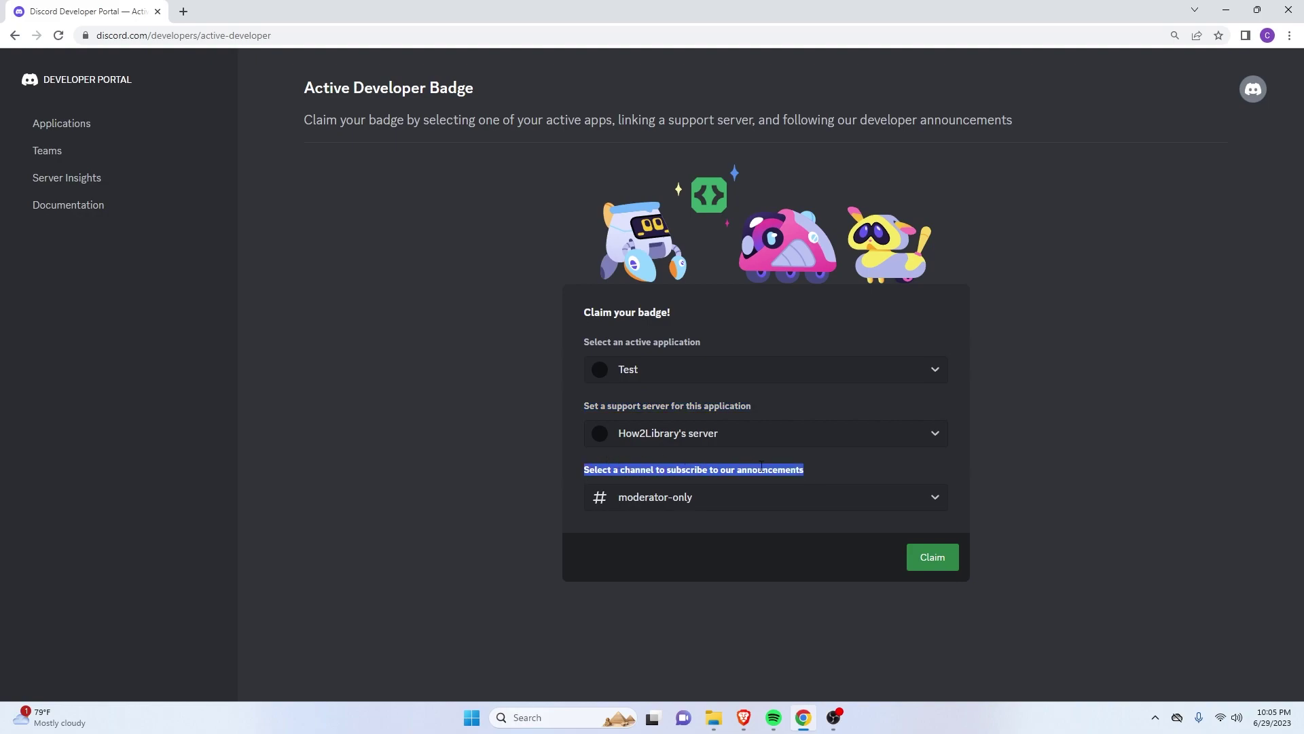
pyautogui.click(813, 471)
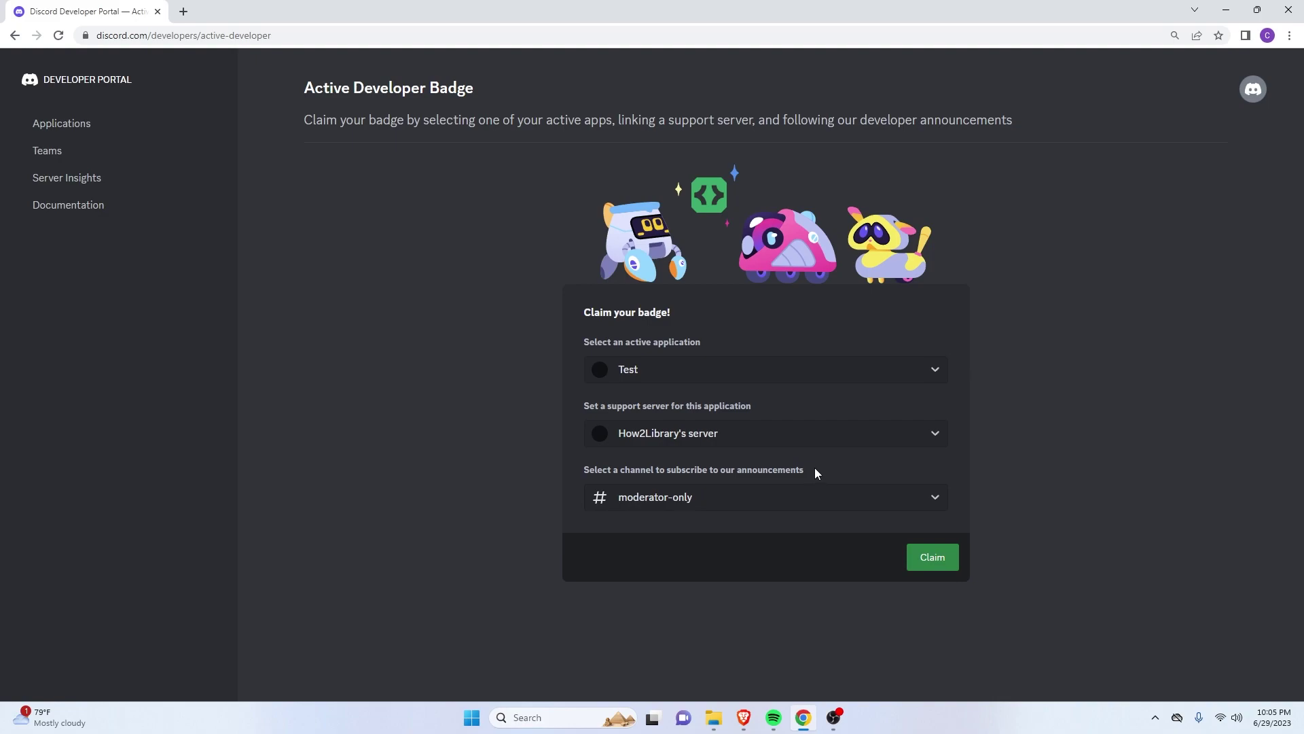
pyautogui.click(925, 564)
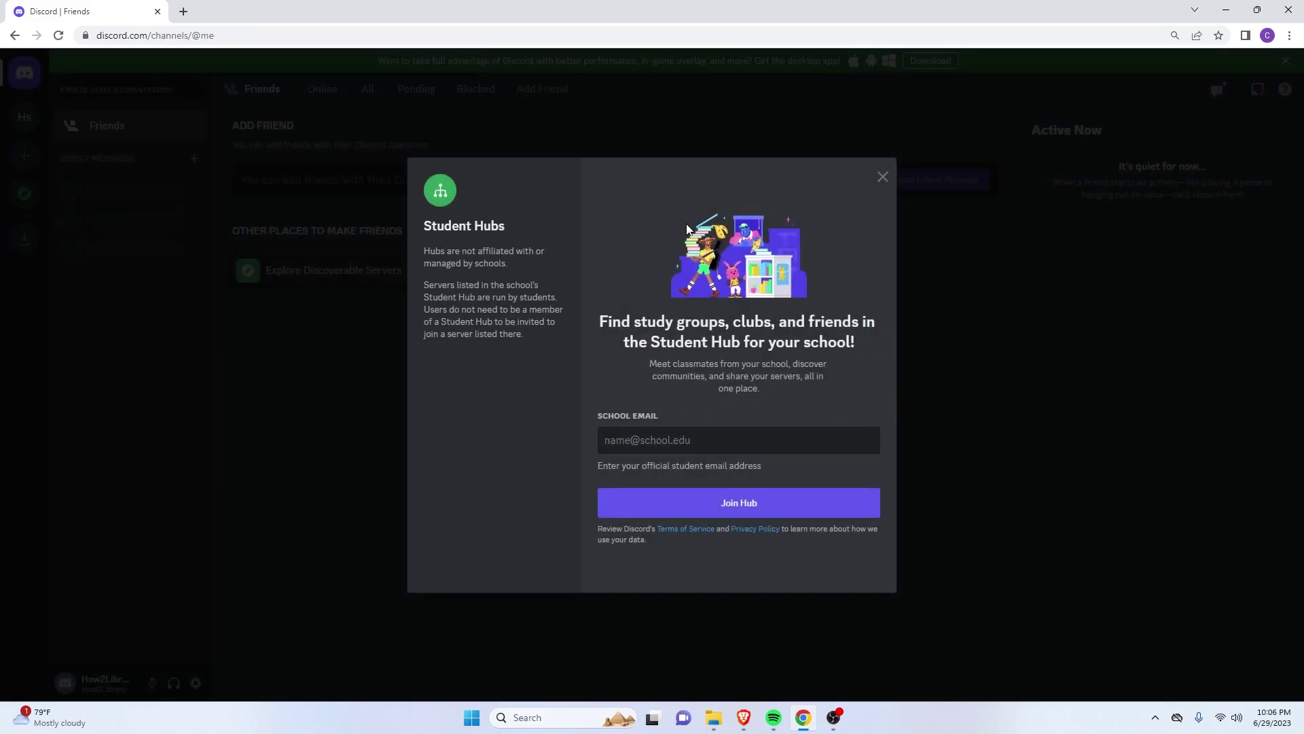
# Step: Dismiss the Student Hubs invitation, inspect the badge on the account's own profile card, and return to the Discord friends page
pyautogui.click(882, 177)
pyautogui.click(109, 686)
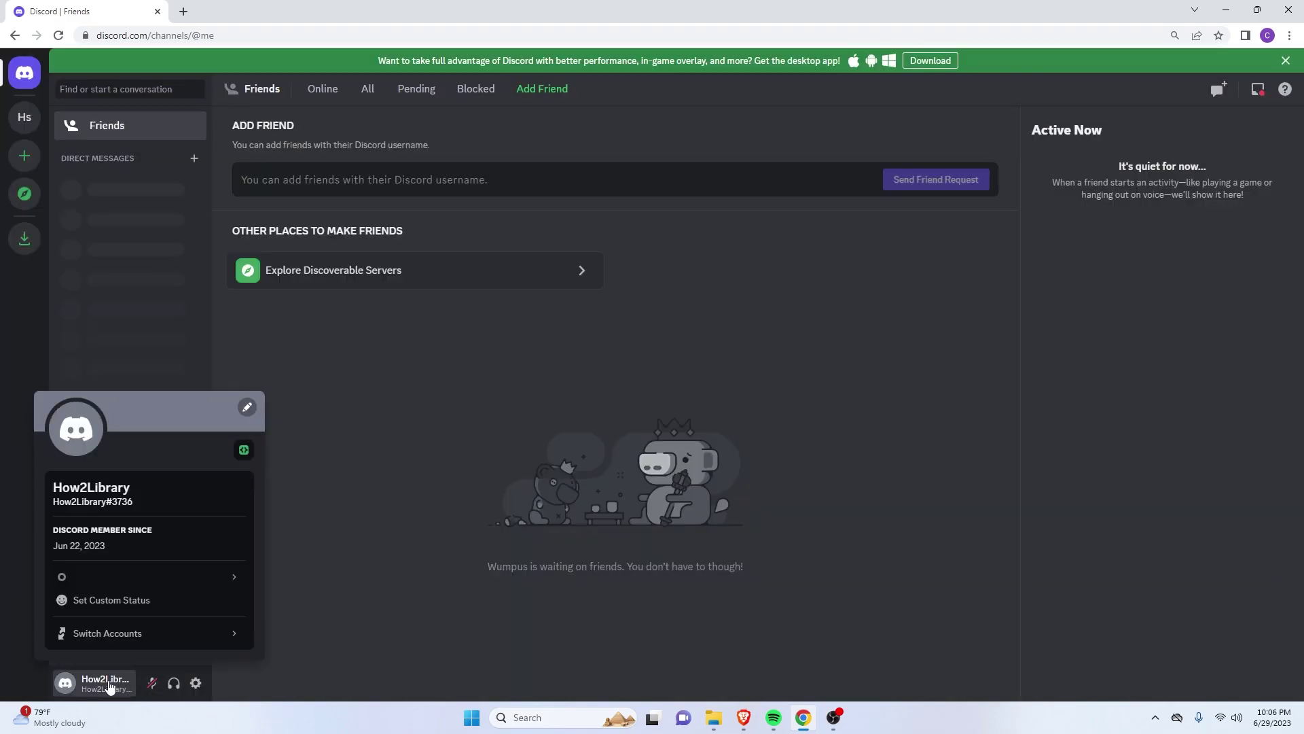
pyautogui.click(245, 457)
pyautogui.click(95, 12)
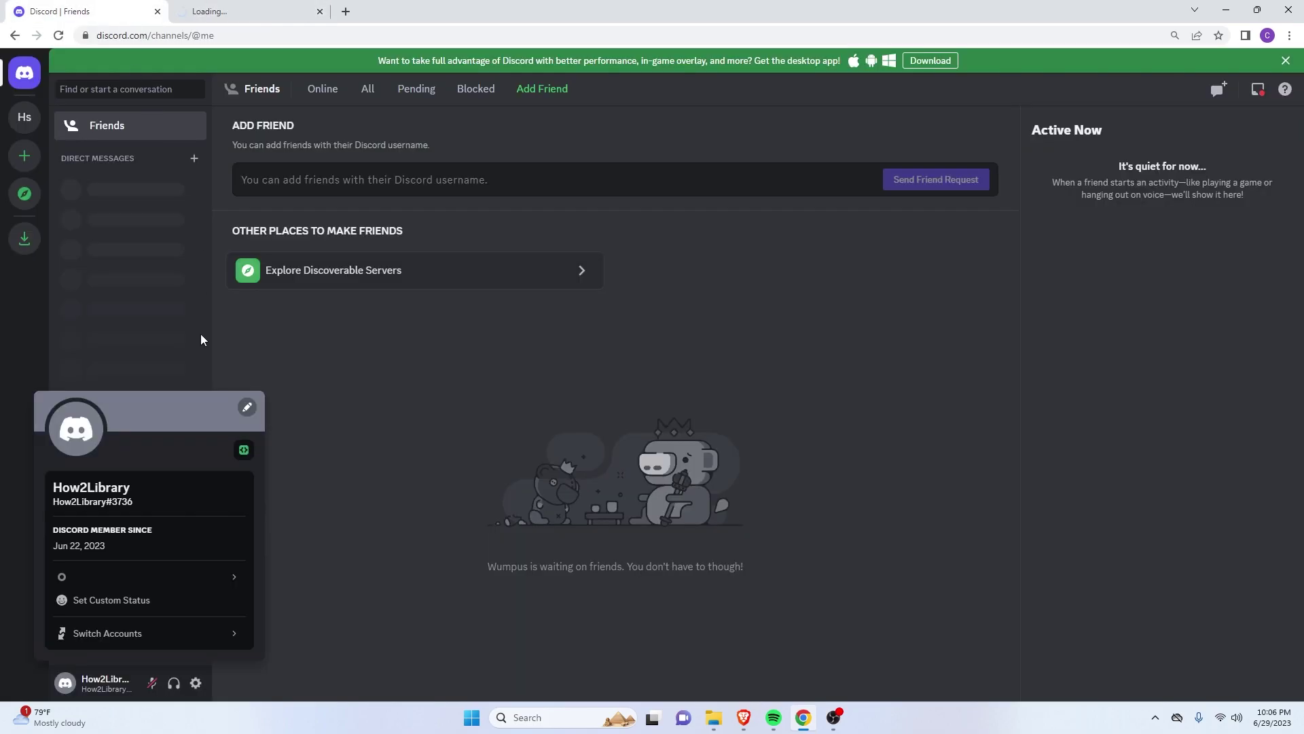